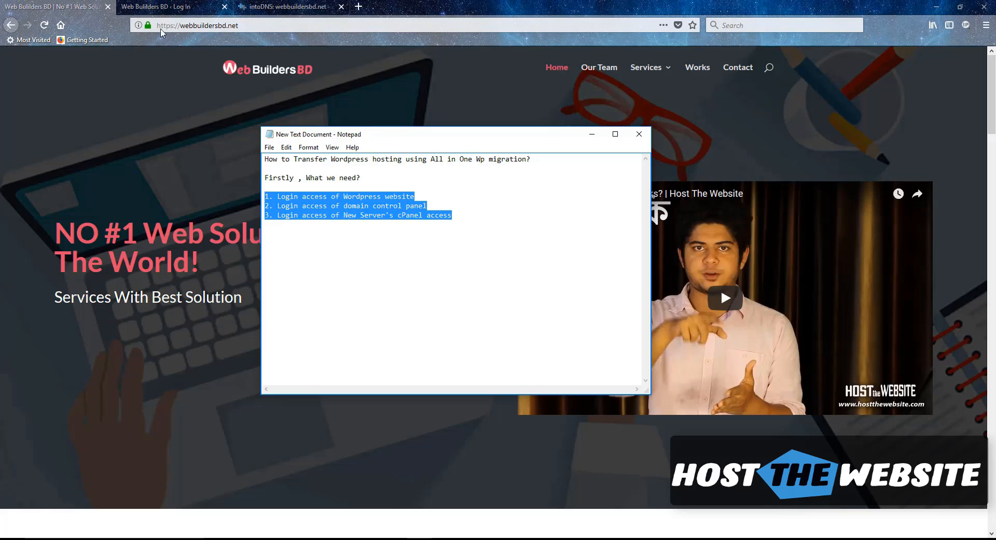
# Bring the webbuildersbd.net WordPress login page in front of Notepad and select its address
pyautogui.click(156, 6)
pyautogui.click(218, 25)
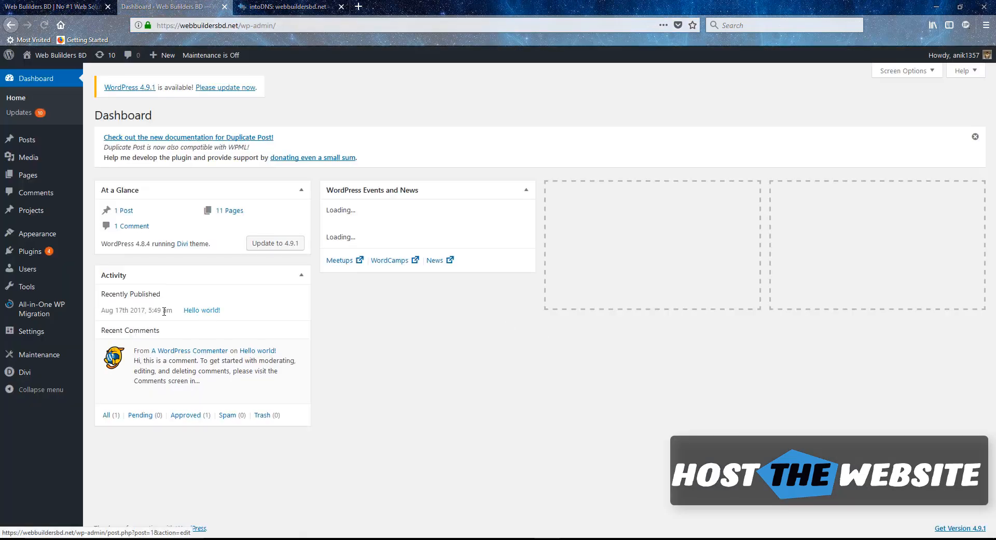
# Search Add Plugins for 'all in one wp' and confirm All-in-One WP Migration is already Active
pyautogui.moveTo(39, 238)
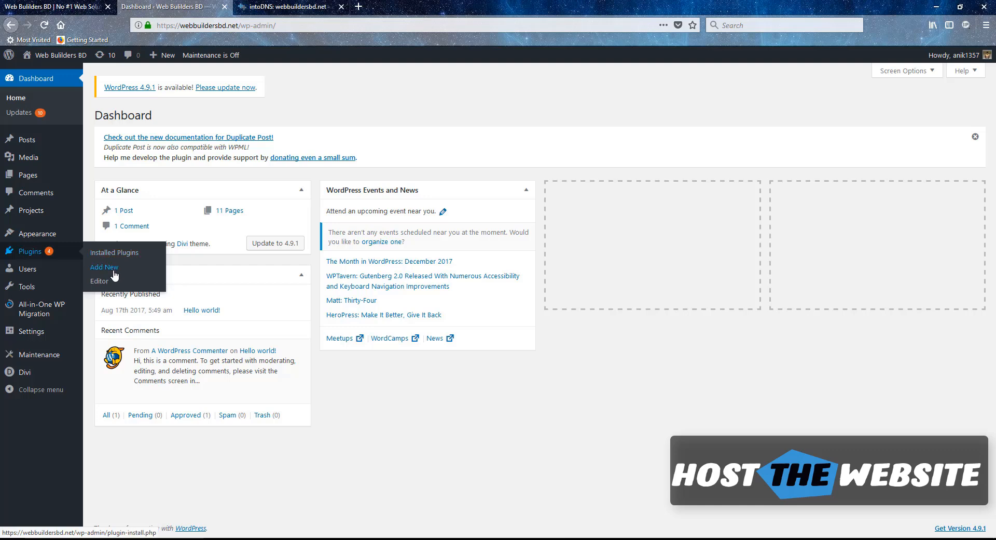
pyautogui.click(112, 268)
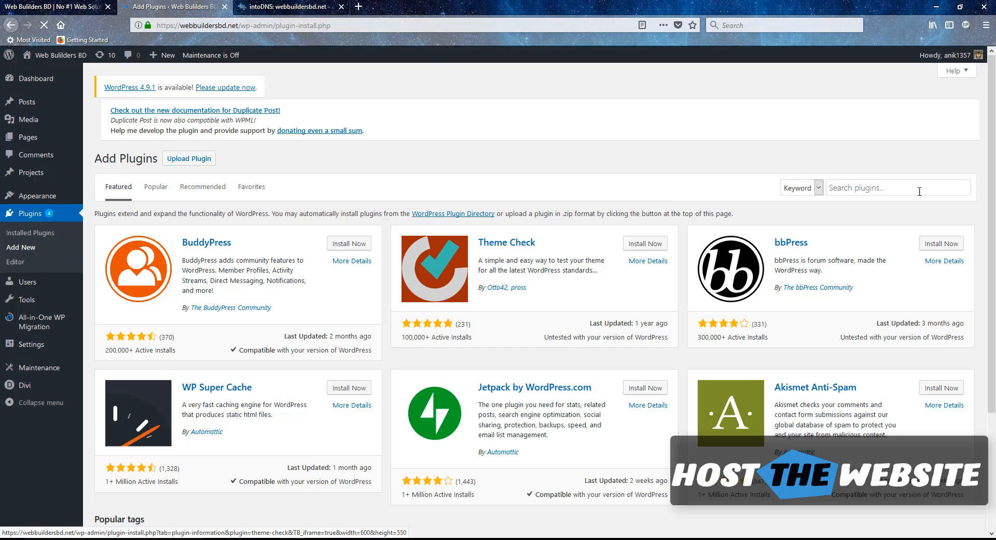
pyautogui.click(914, 193)
pyautogui.write('all in one wp mig')
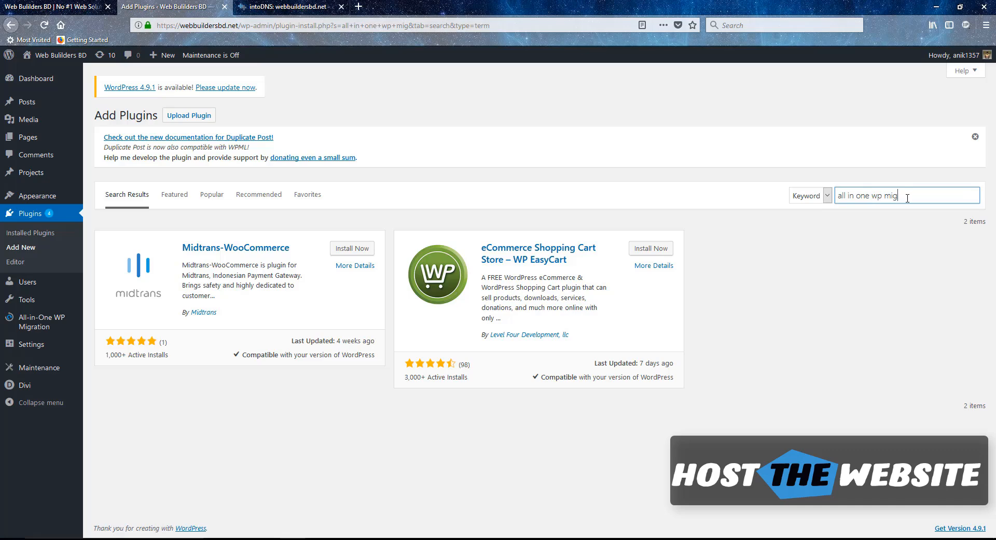
pyautogui.press('BackSpace')
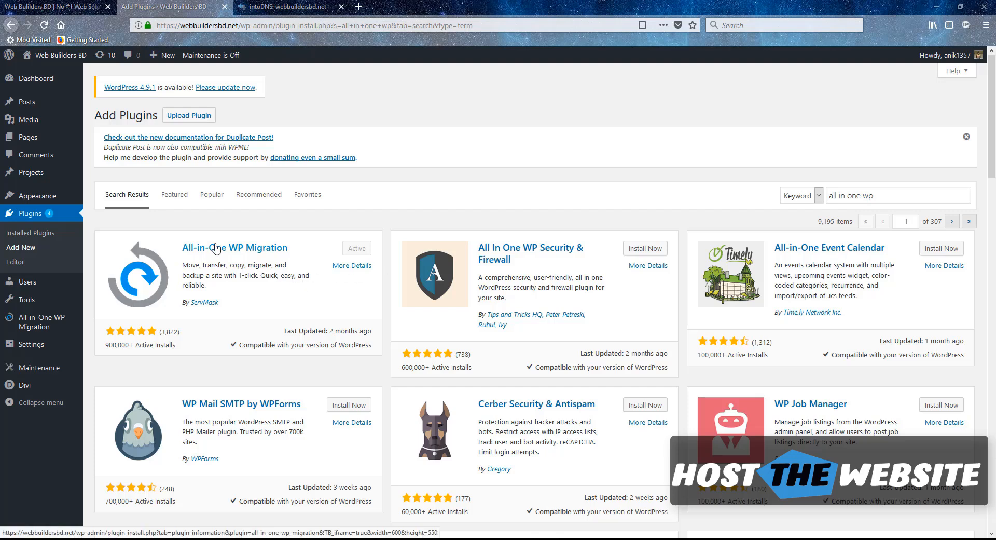
# Review All-in-One WP Migration's Export To destinations, including Dropbox, then view the intoDNS report
pyautogui.moveTo(37, 329)
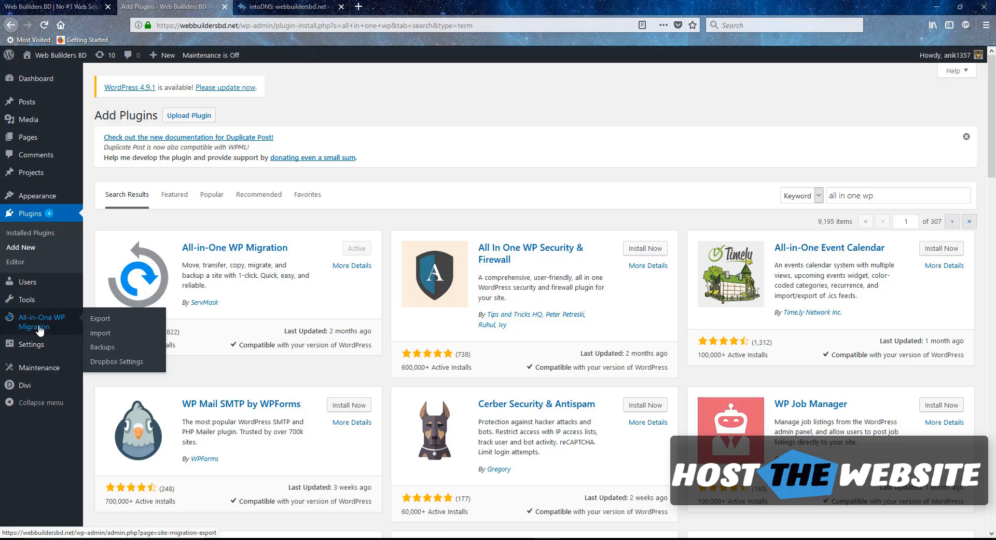
pyautogui.click(57, 327)
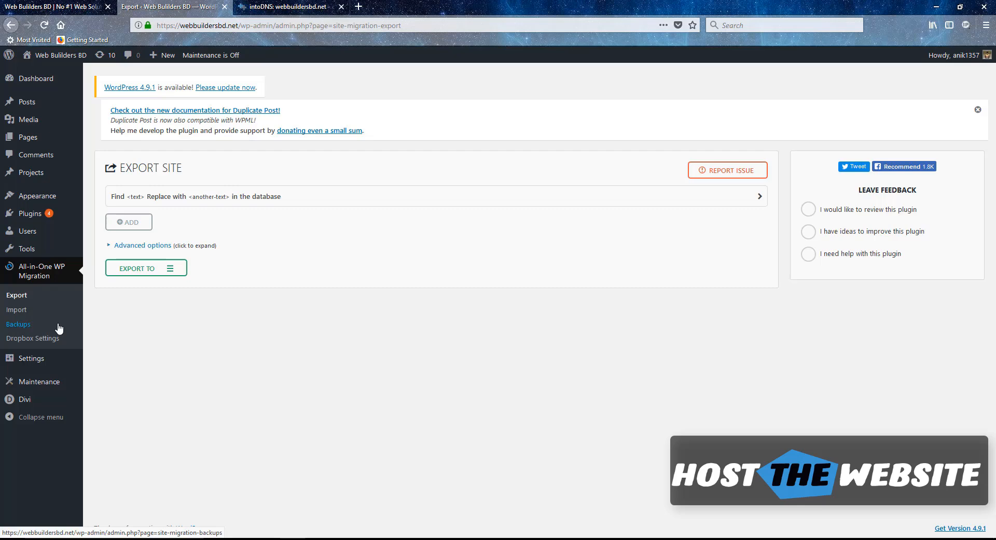
pyautogui.click(171, 270)
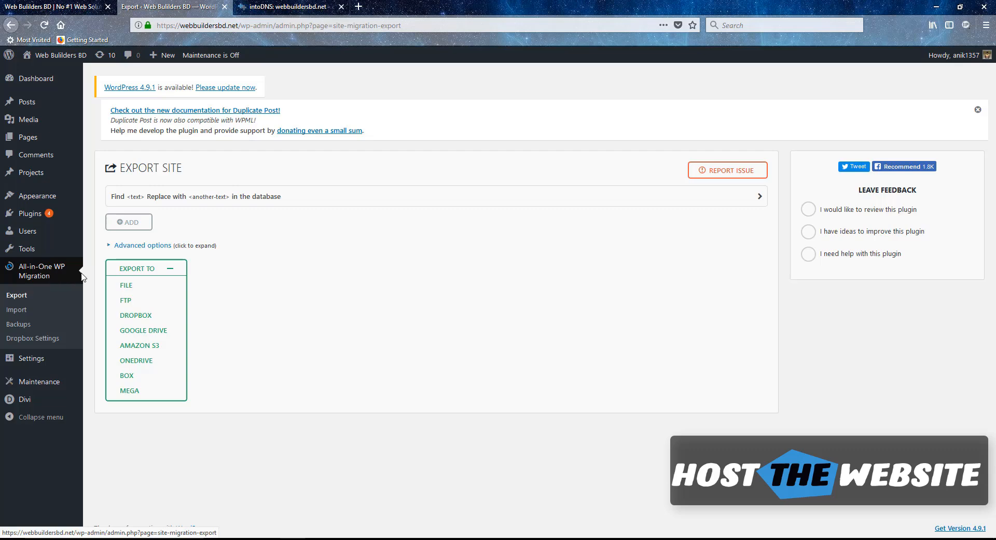
pyautogui.click(139, 315)
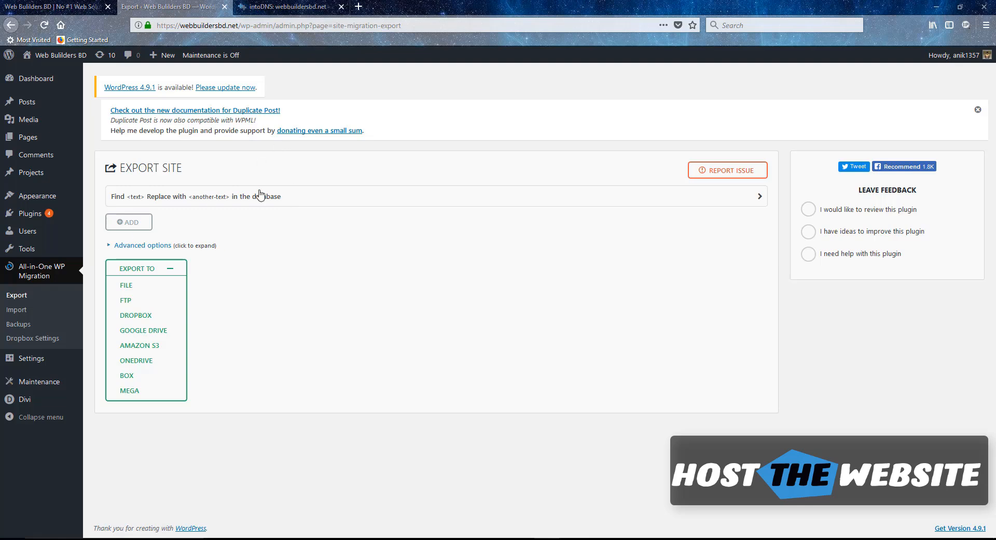
pyautogui.click(276, 13)
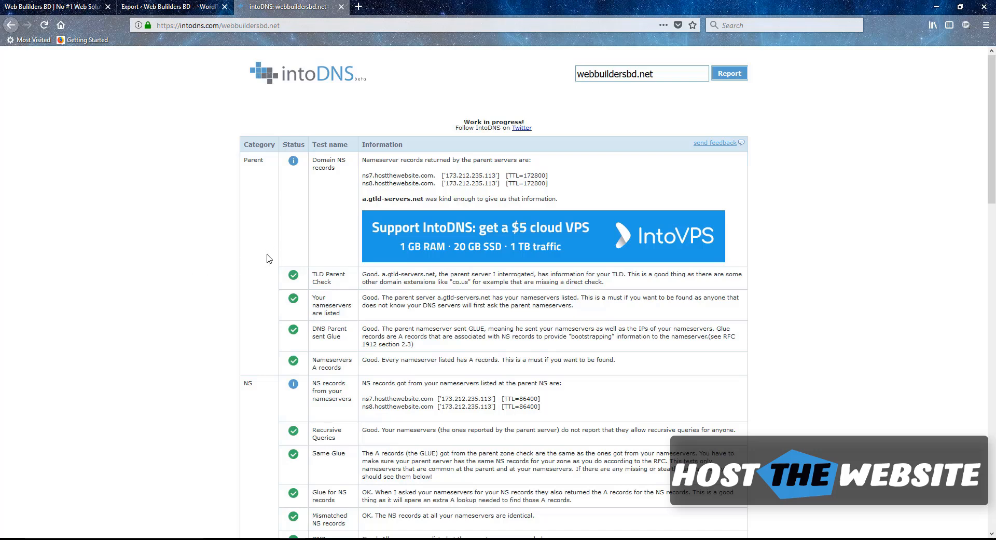
pyautogui.moveTo(362, 175); pyautogui.dragTo(428, 178)
pyautogui.moveTo(362, 184); pyautogui.dragTo(435, 185)
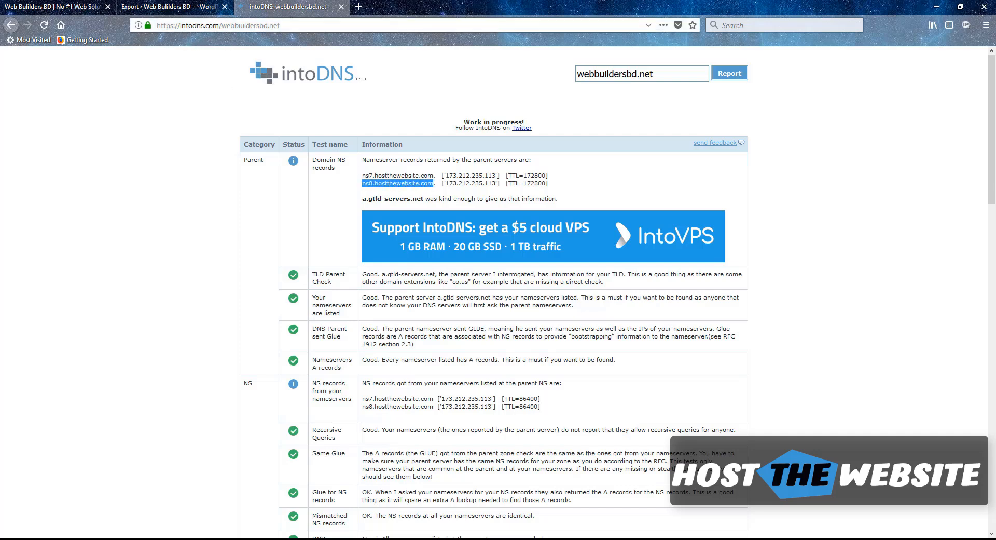
pyautogui.moveTo(218, 26); pyautogui.dragTo(180, 27)
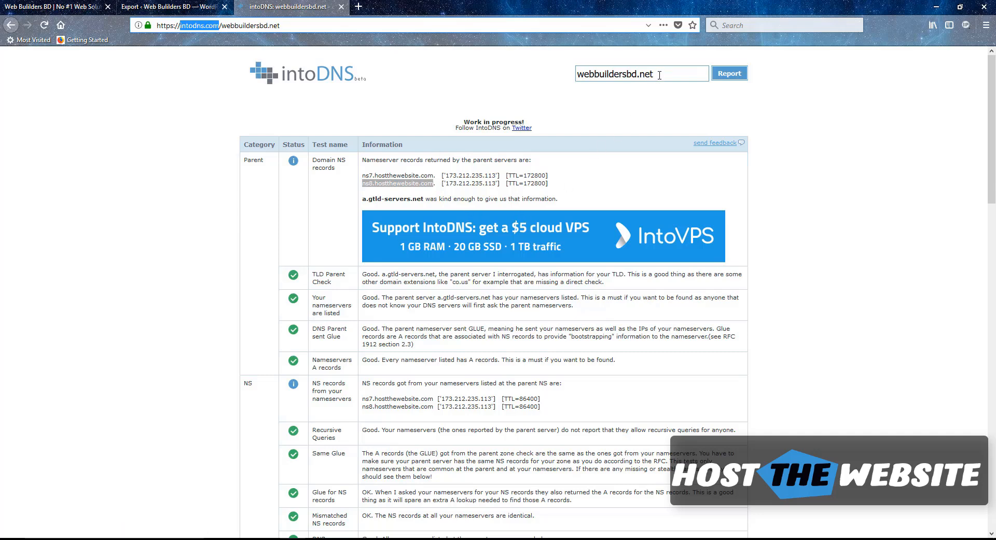
pyautogui.moveTo(653, 74); pyautogui.dragTo(530, 72)
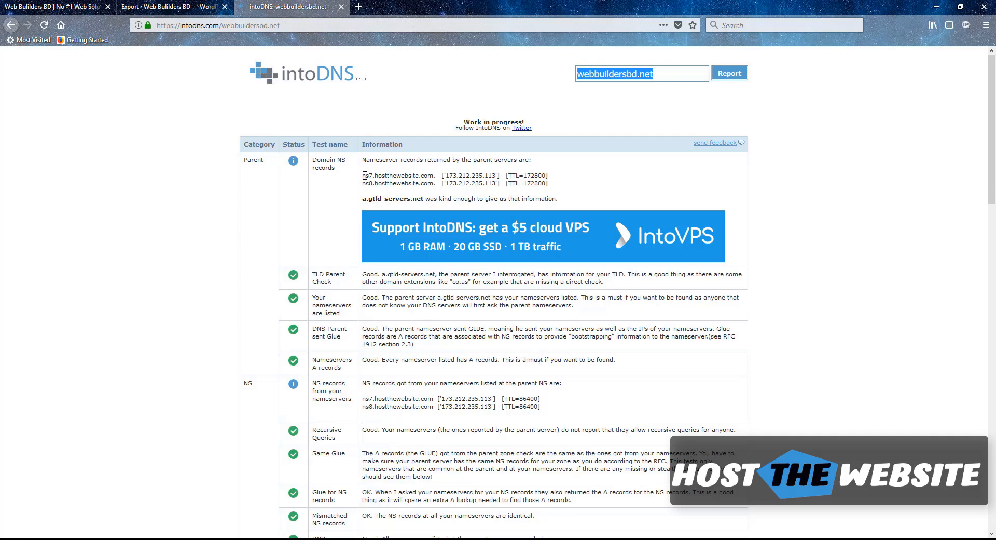
pyautogui.moveTo(362, 175); pyautogui.dragTo(424, 176)
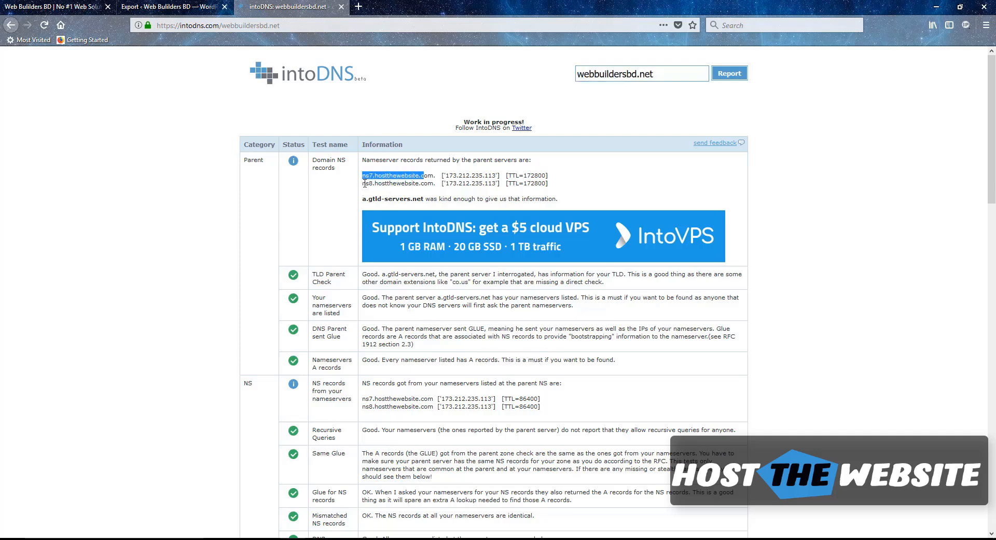
pyautogui.moveTo(364, 183); pyautogui.dragTo(428, 185)
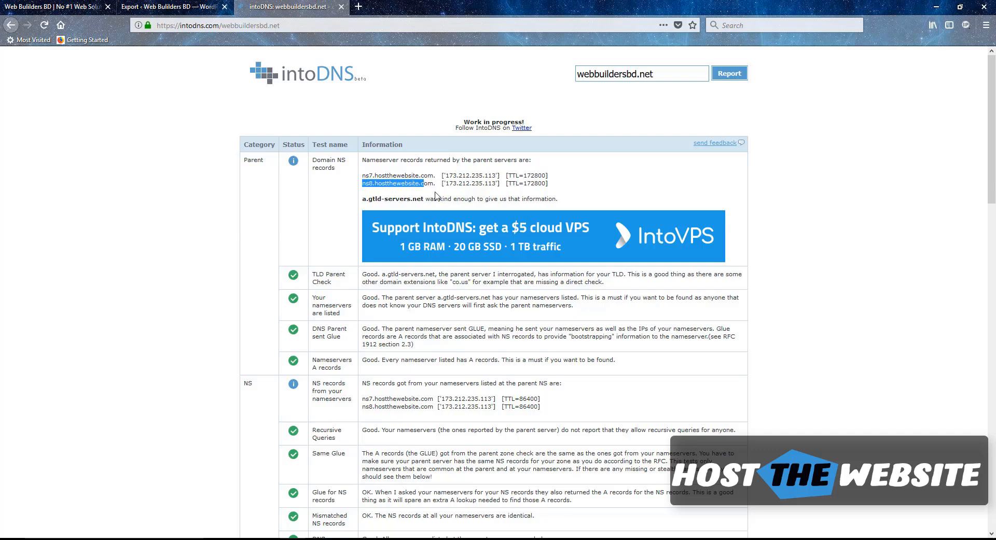
pyautogui.click(358, 6)
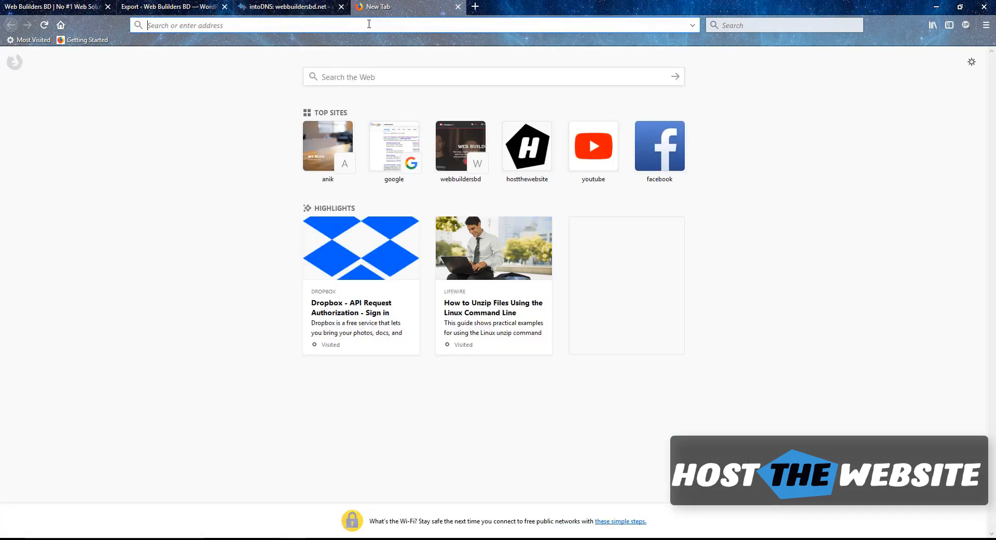
# Search Google for 'hostthewebsite' and open the Host The Website homepage
pyautogui.write('hos')
pyautogui.press('Return')
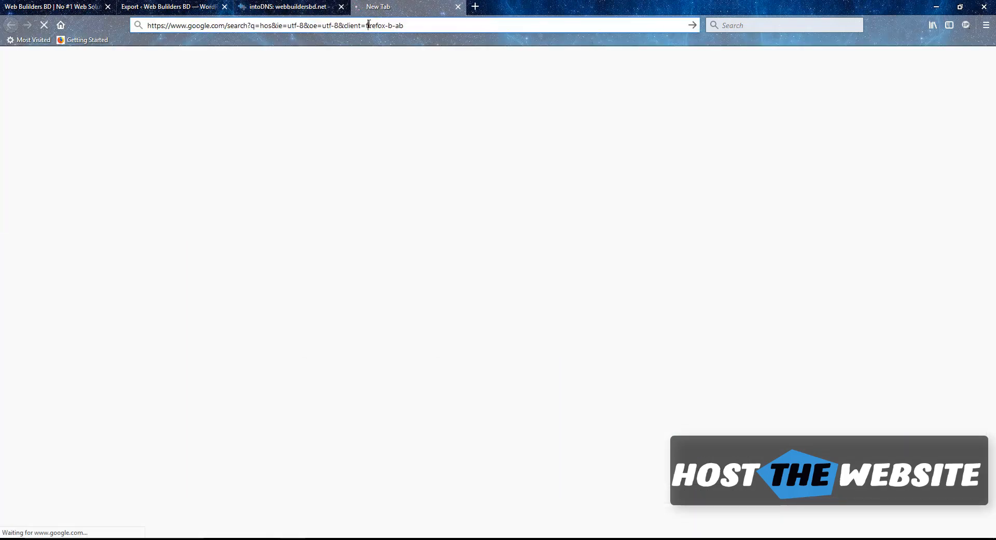
pyautogui.write('hostthe')
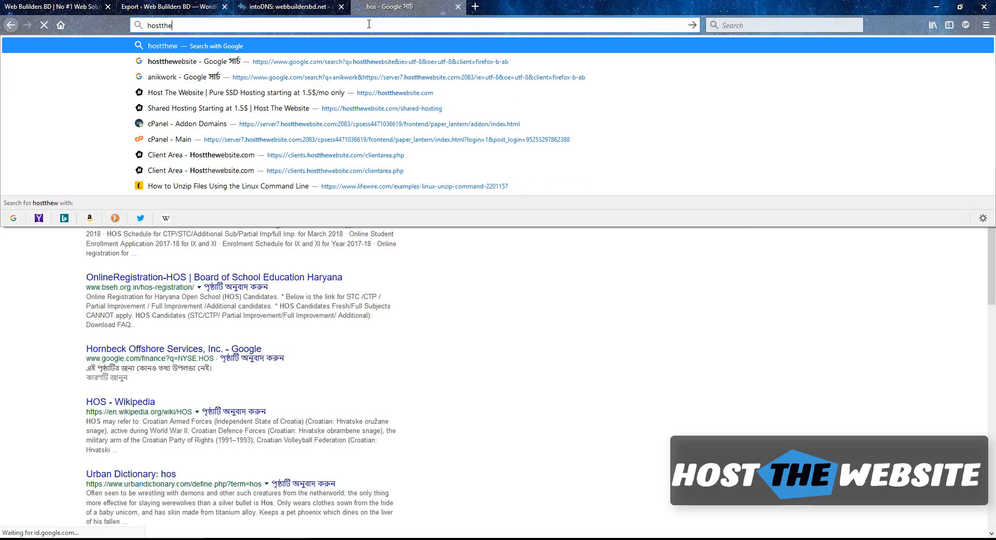
pyautogui.write('website')
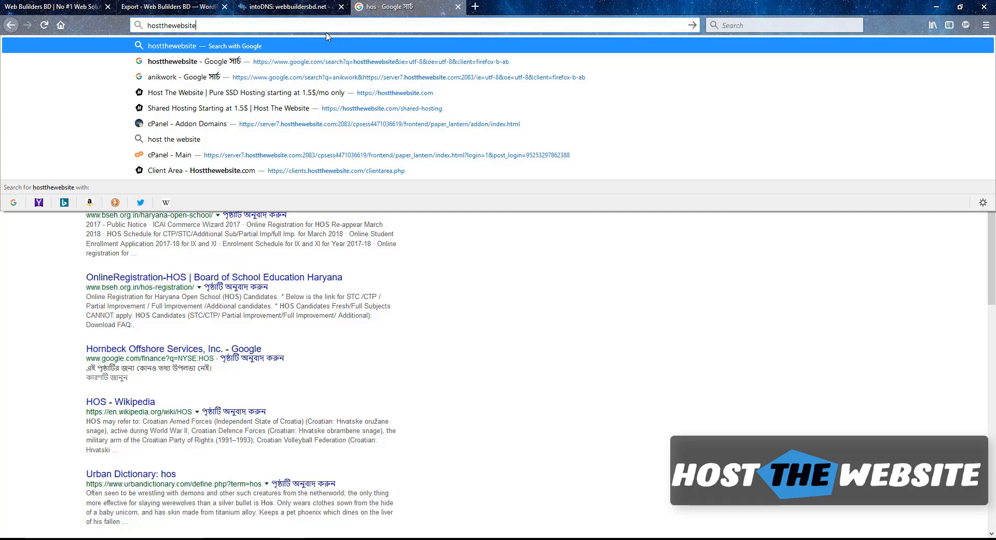
pyautogui.press('Return')
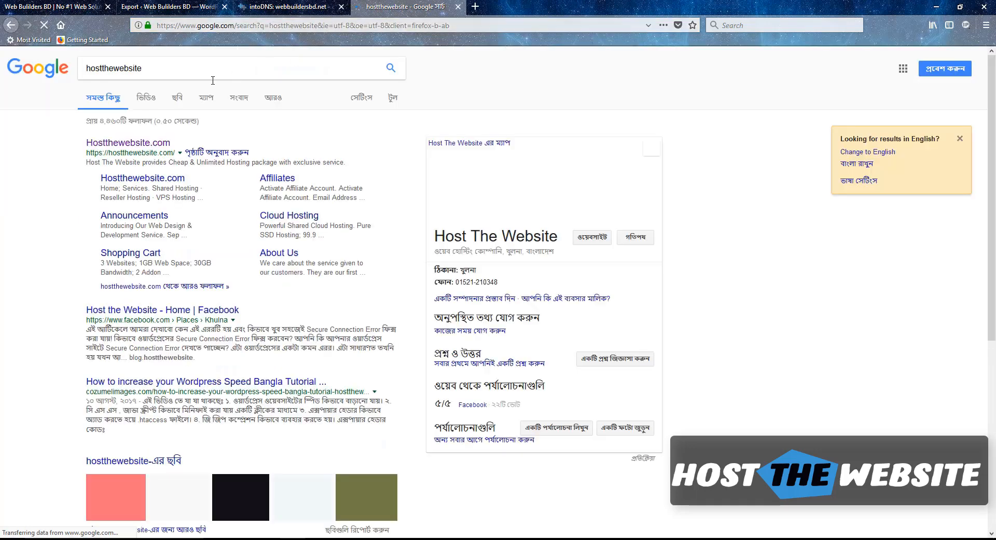
pyautogui.click(150, 144)
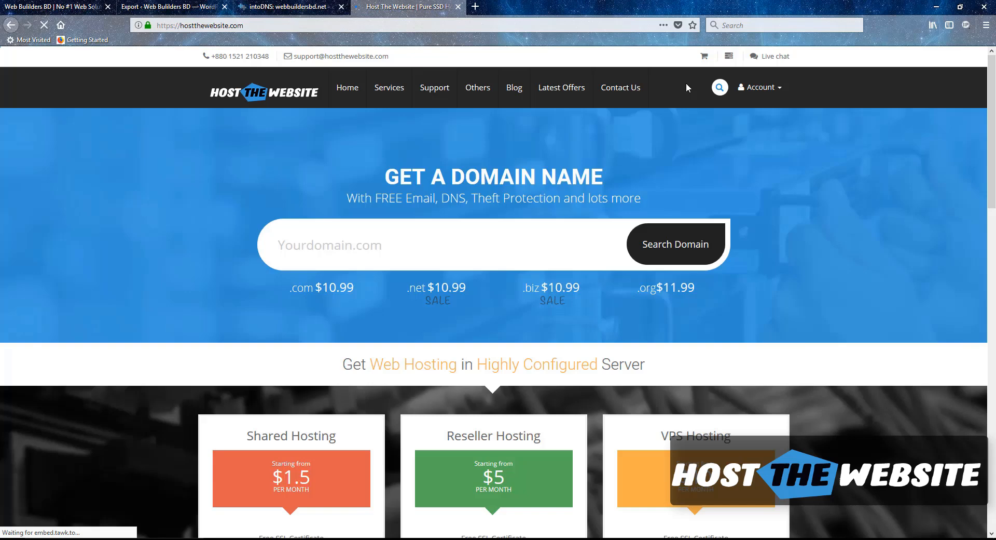
# Log in to the client area with the account email and password, declining to save the login
pyautogui.moveTo(756, 96)
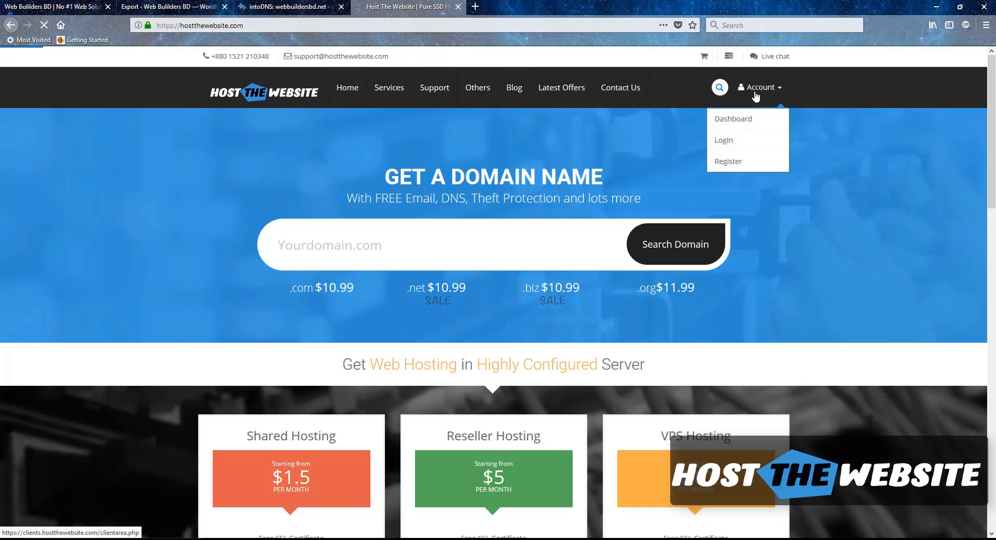
pyautogui.click(727, 160)
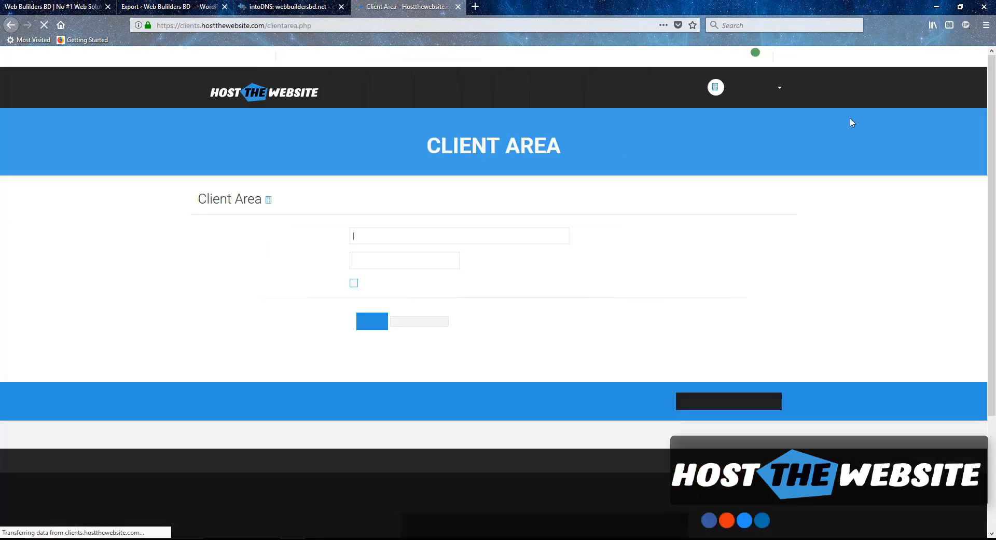
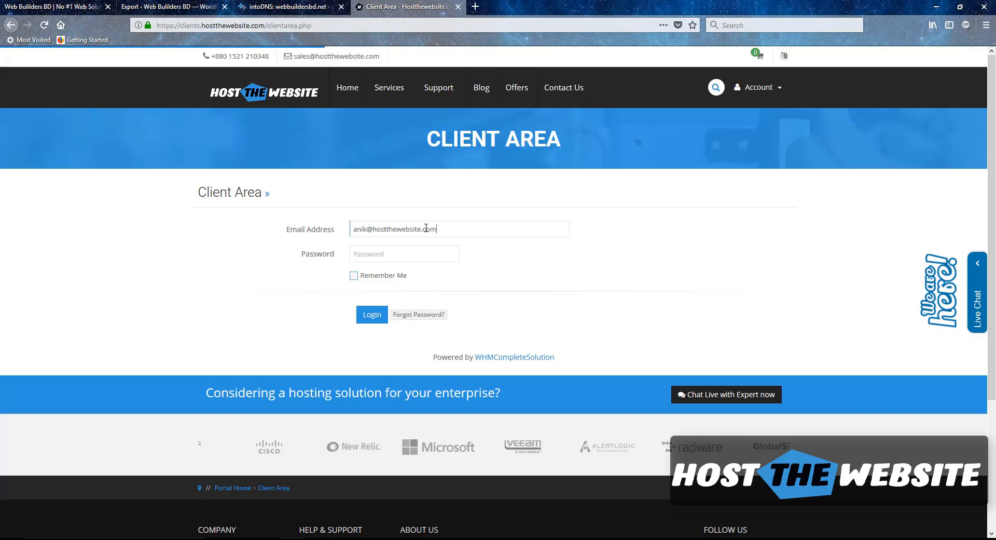
pyautogui.press('Tab')
pyautogui.write('•••••••')
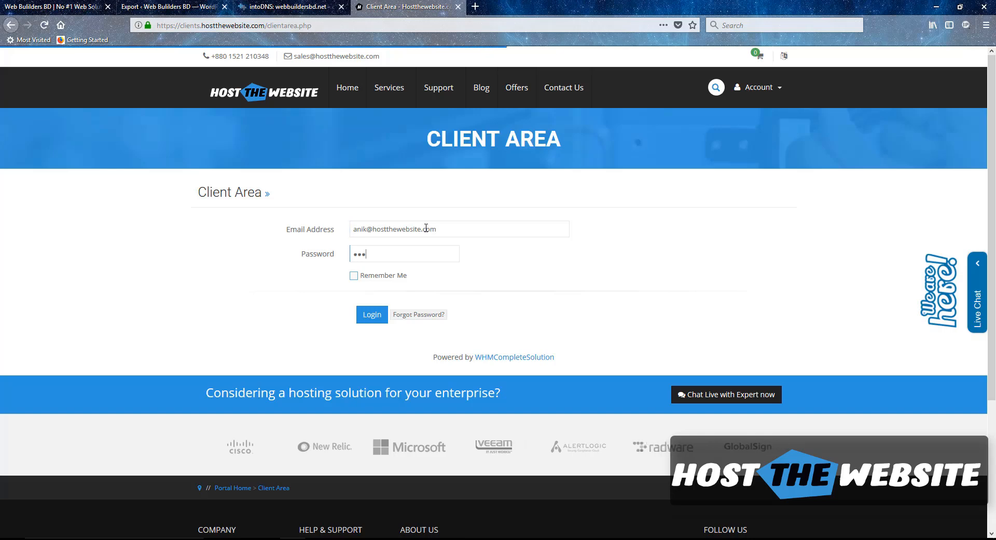
pyautogui.press('Return')
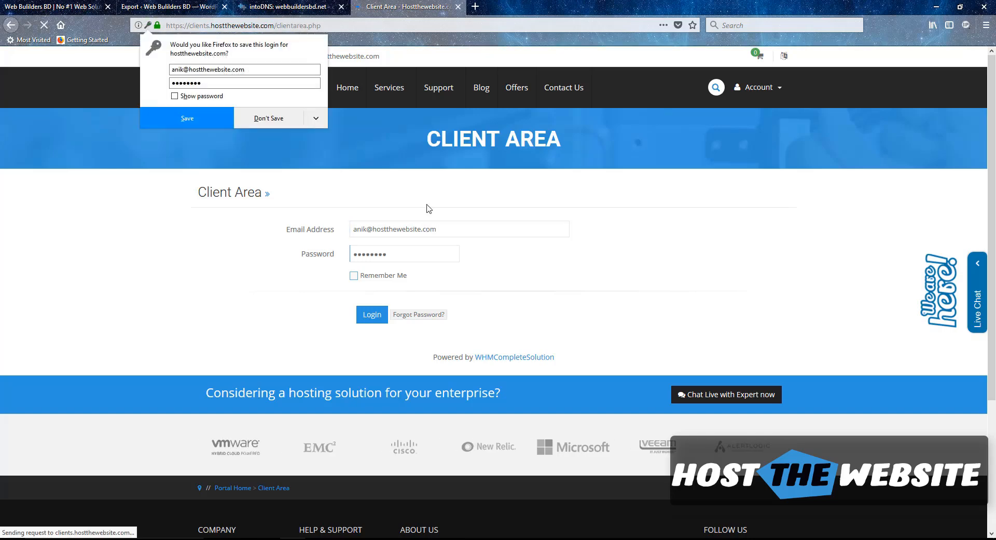
pyautogui.click(267, 119)
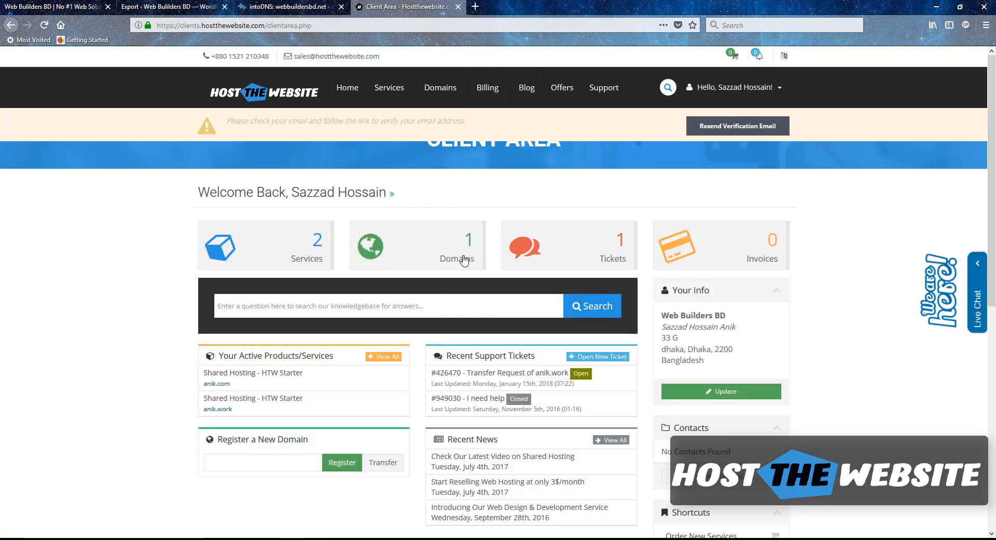
# Open the nameserver settings for the domain webbuildersbd.net
pyautogui.click(467, 261)
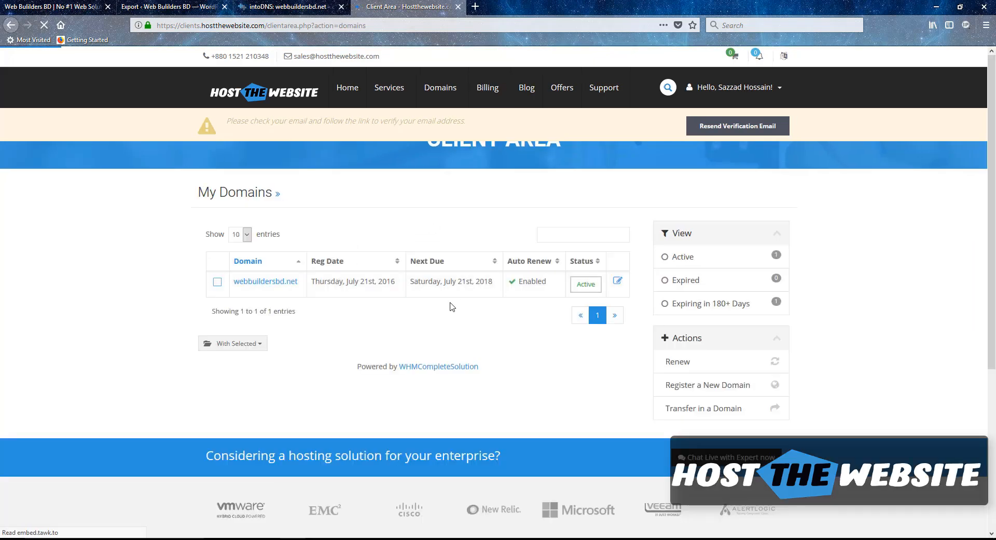
pyautogui.click(617, 282)
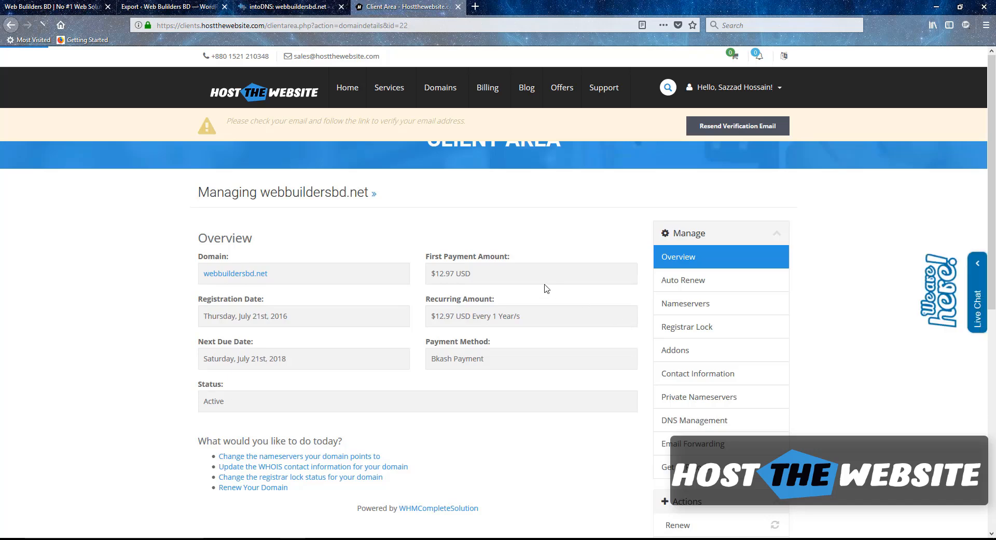
pyautogui.scroll(-5, 545, 288)
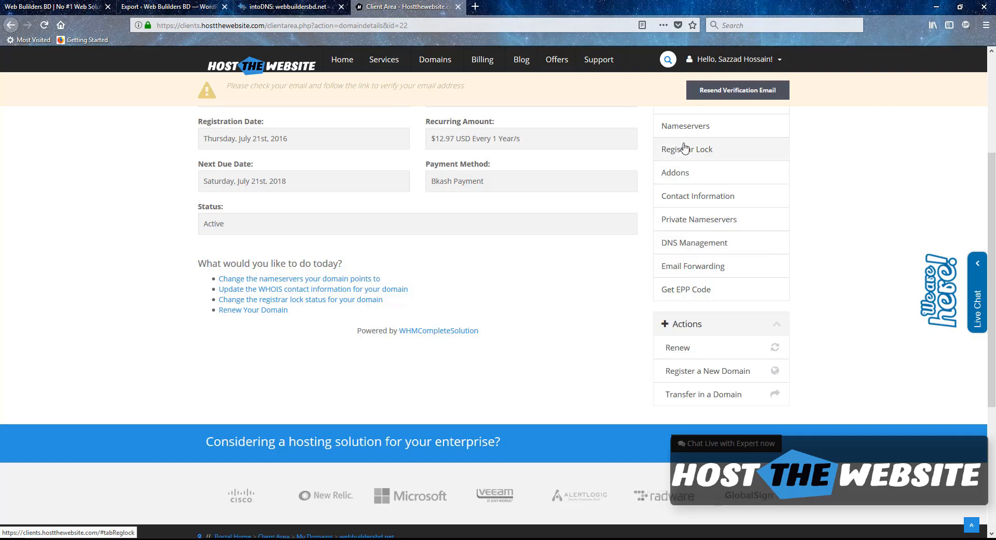
pyautogui.click(680, 128)
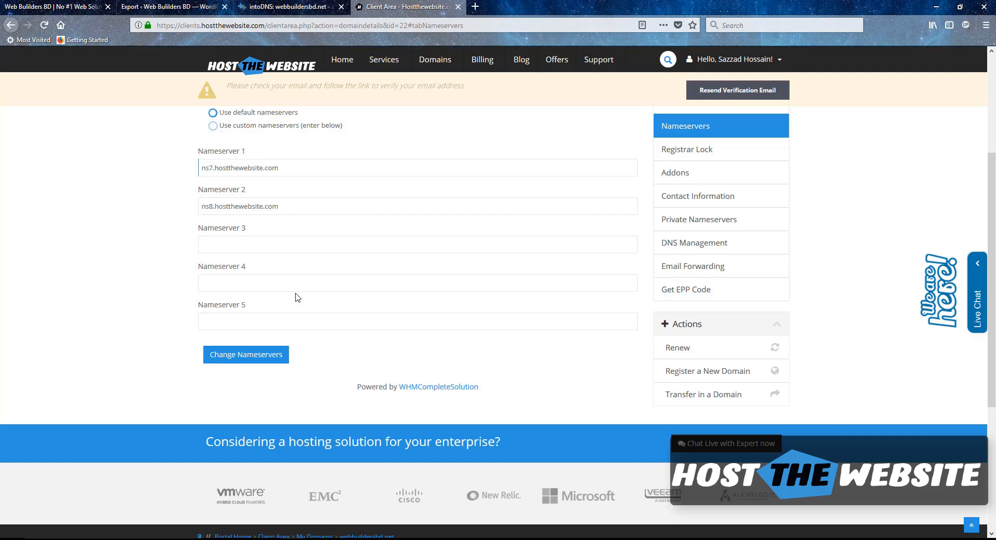
# Switch to custom nameservers ns9 and ns10.hostthewebsite.com and save the change
pyautogui.press('BackSpace')
pyautogui.write('9')
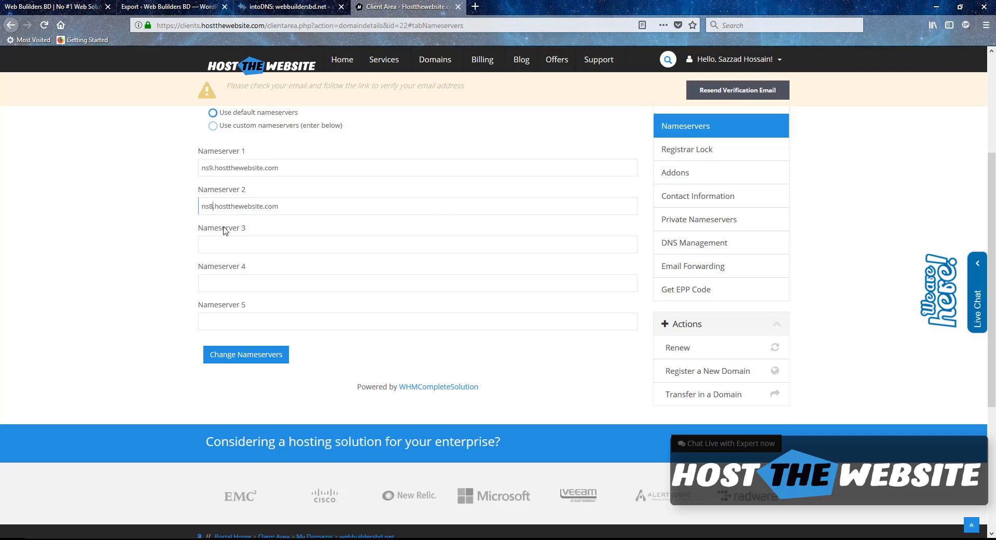
pyautogui.press('BackSpace')
pyautogui.write('1')
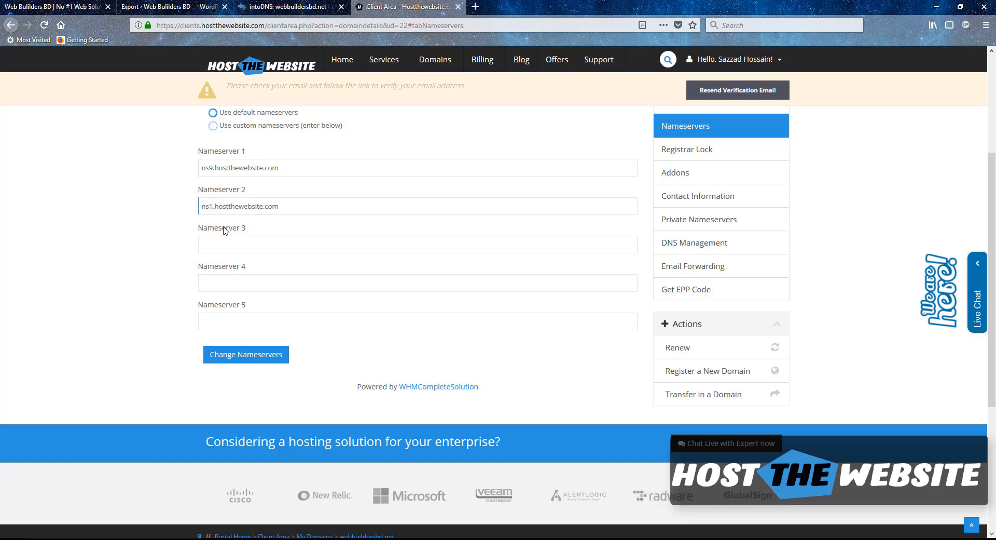
pyautogui.write('0')
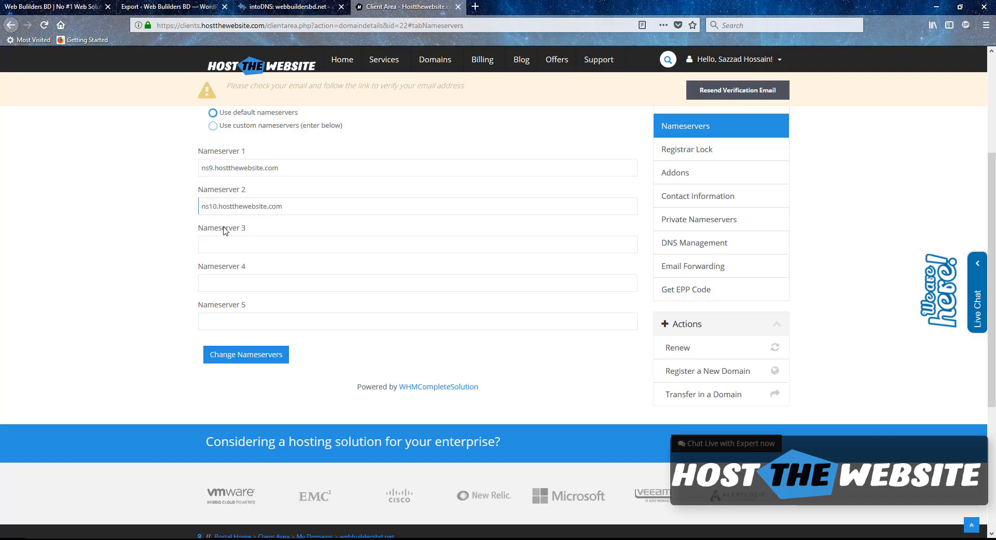
pyautogui.scroll(2, 218, 208)
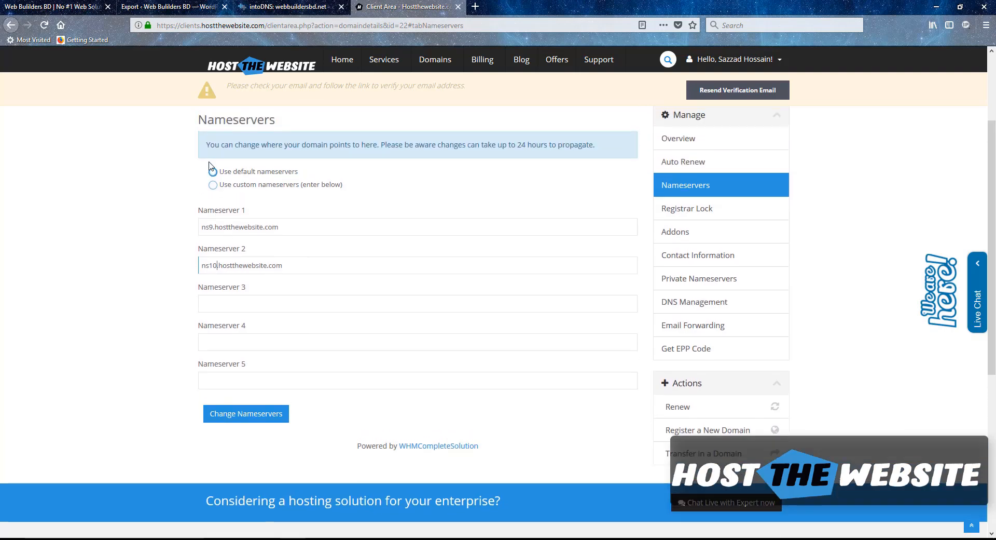
pyautogui.click(214, 186)
pyautogui.click(245, 418)
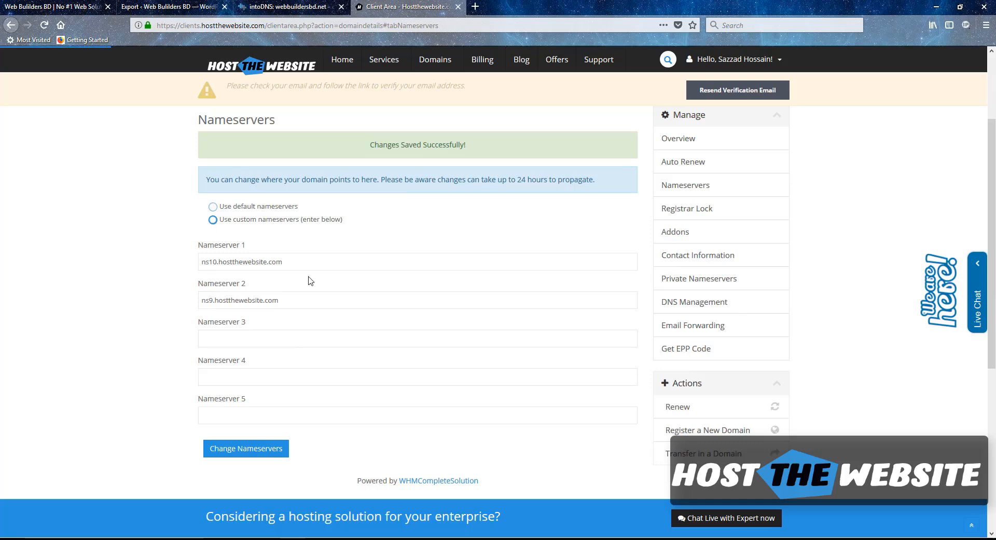
pyautogui.moveTo(916, 269)
# Log in to cPanel in a new tab, note primary domain anik.work, and focus the functions search
pyautogui.click(475, 7)
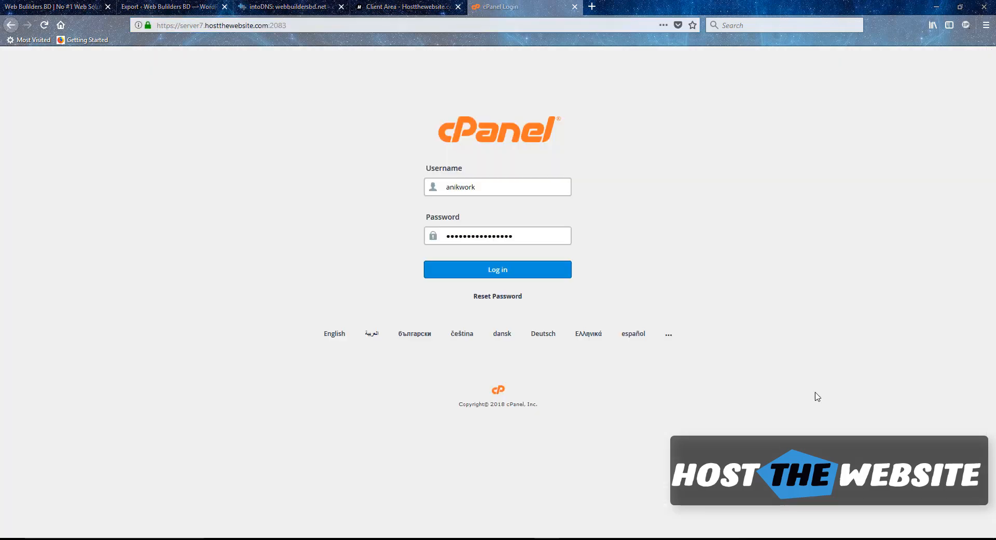
pyautogui.click(478, 273)
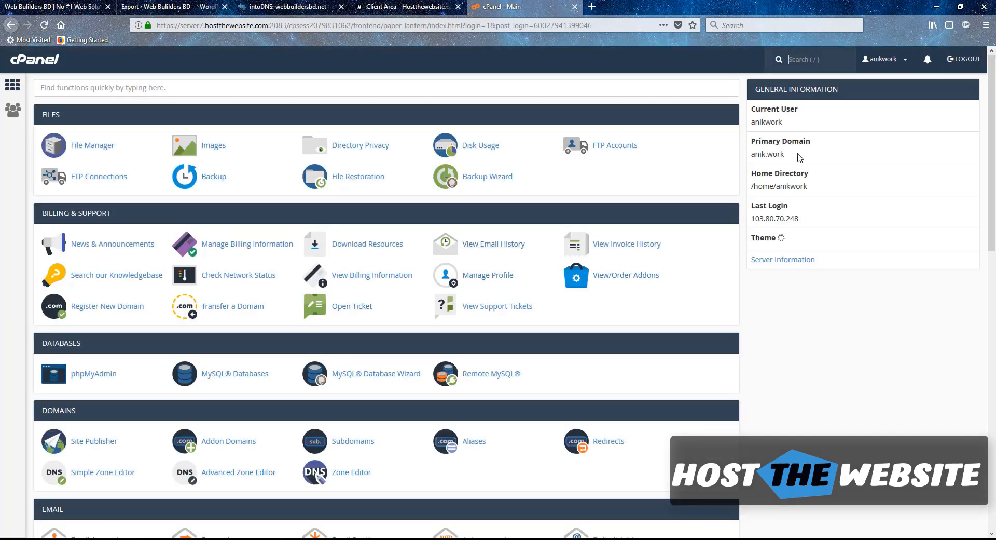
pyautogui.tripleClick(761, 154)
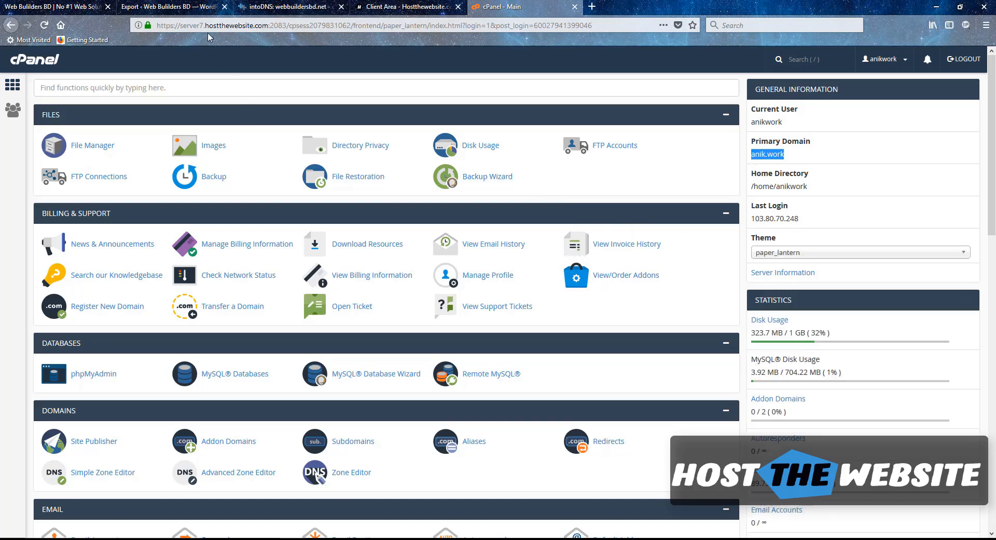
pyautogui.click(98, 86)
# Find Addon Domains and enter webbuildersbd.net as the new domain, auto-filling subdomain and document root
pyautogui.write('addon')
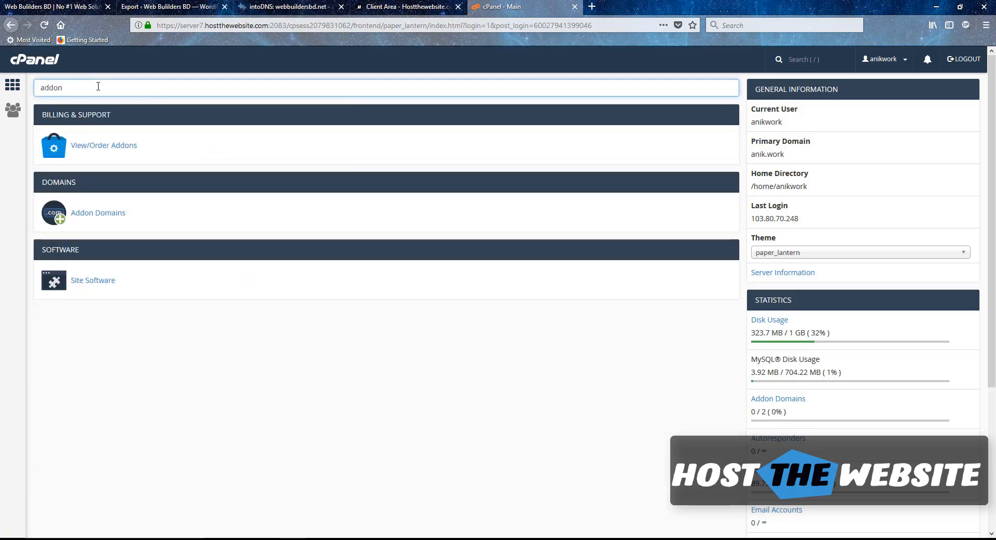
pyautogui.click(108, 216)
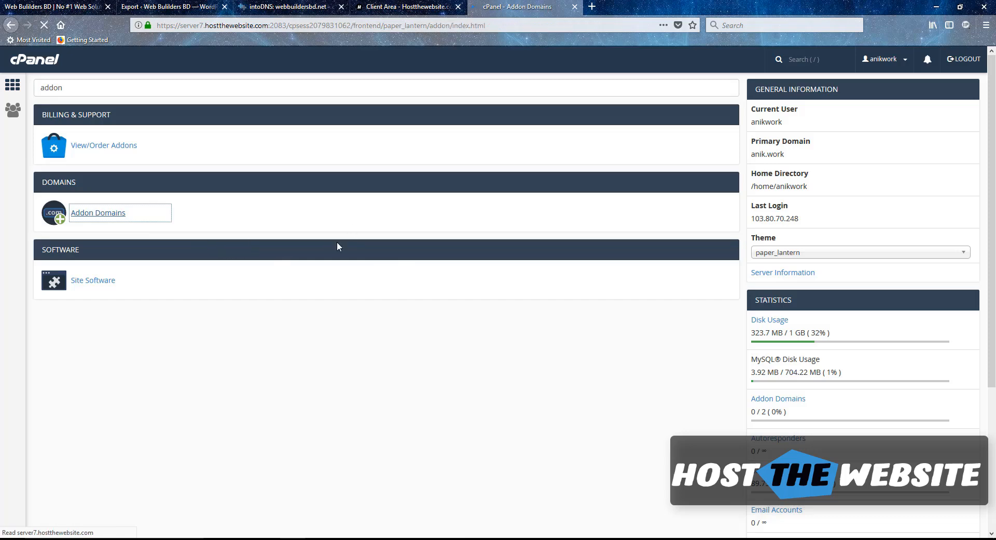
pyautogui.click(200, 185)
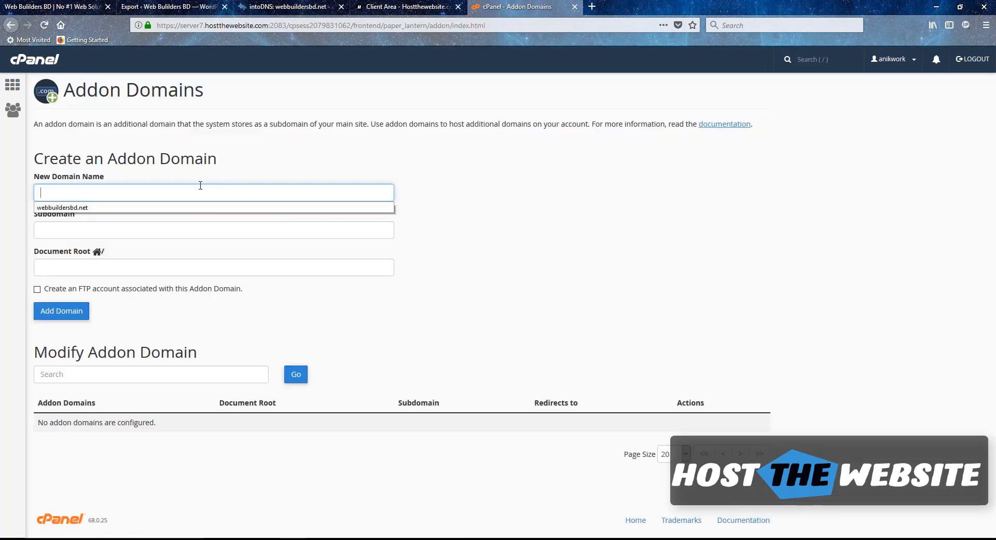
pyautogui.press('Down')
pyautogui.press('Return')
pyautogui.press('Tab')
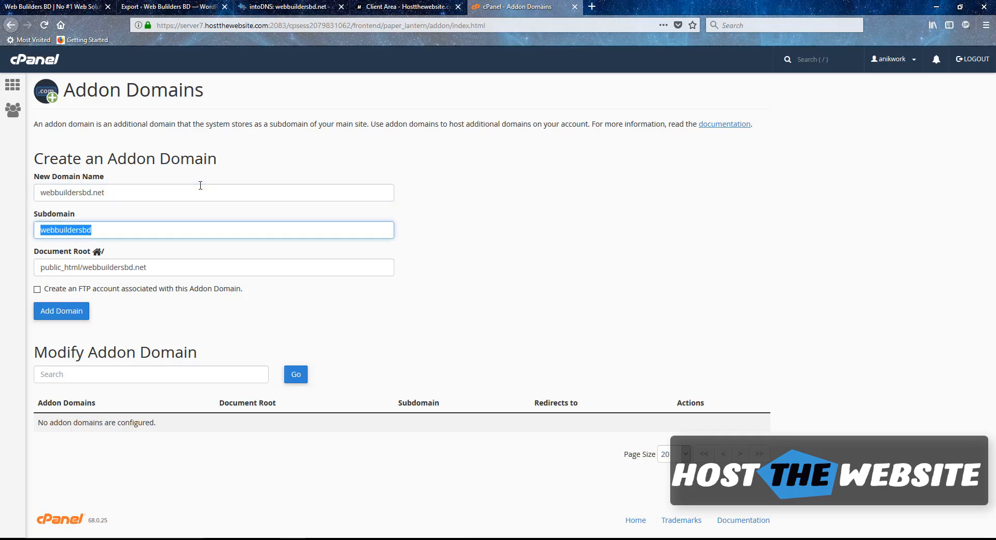
pyautogui.click(510, 254)
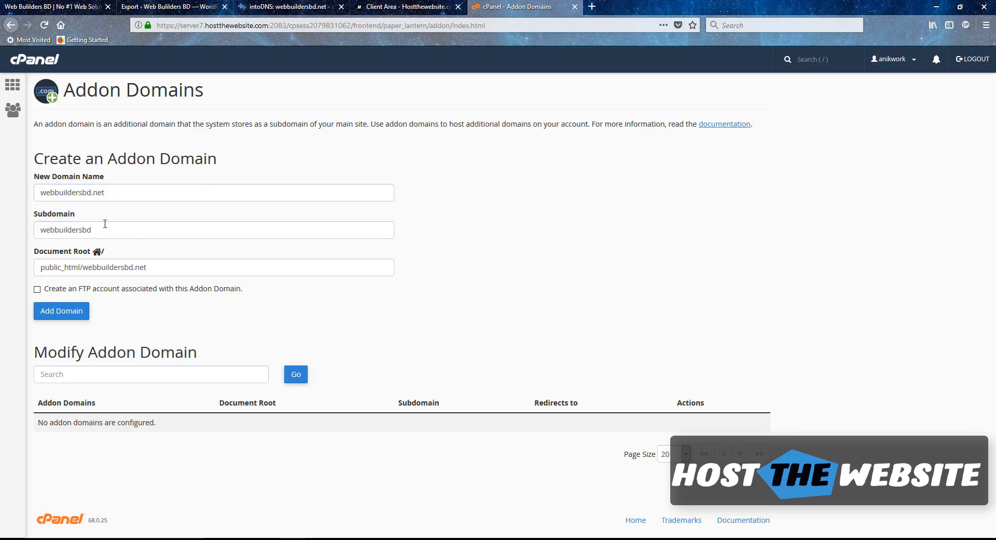
# Check the domain name and public_html/webbuildersbd.net document root, then add the domain
pyautogui.moveTo(113, 194); pyautogui.dragTo(37, 193)
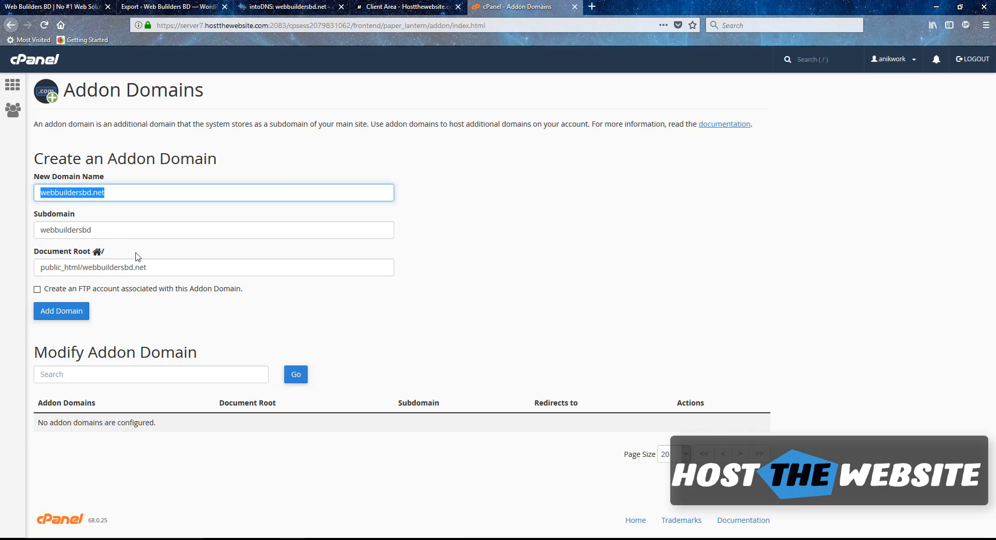
pyautogui.moveTo(155, 266); pyautogui.dragTo(35, 270)
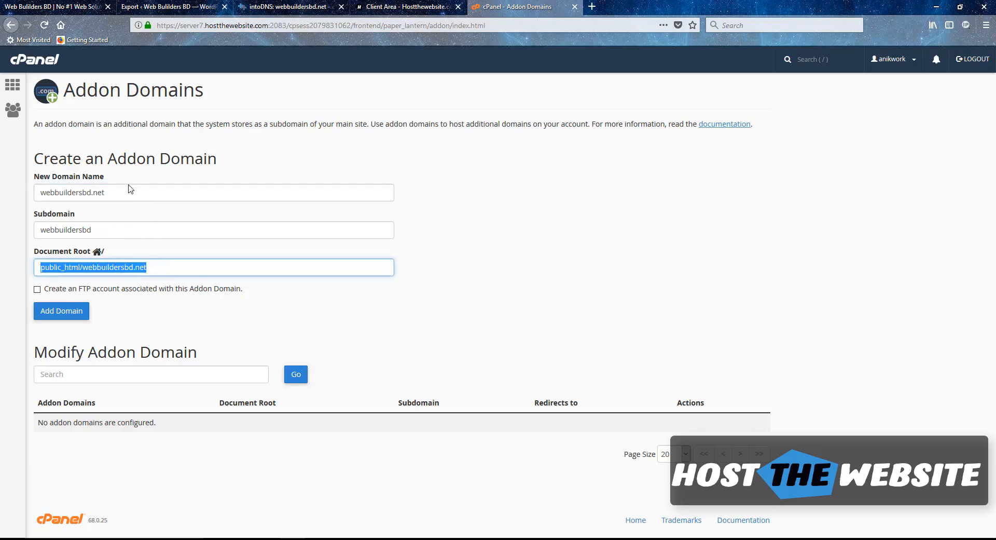
pyautogui.moveTo(121, 193); pyautogui.dragTo(36, 193)
pyautogui.moveTo(159, 272); pyautogui.dragTo(82, 292)
pyautogui.click(62, 311)
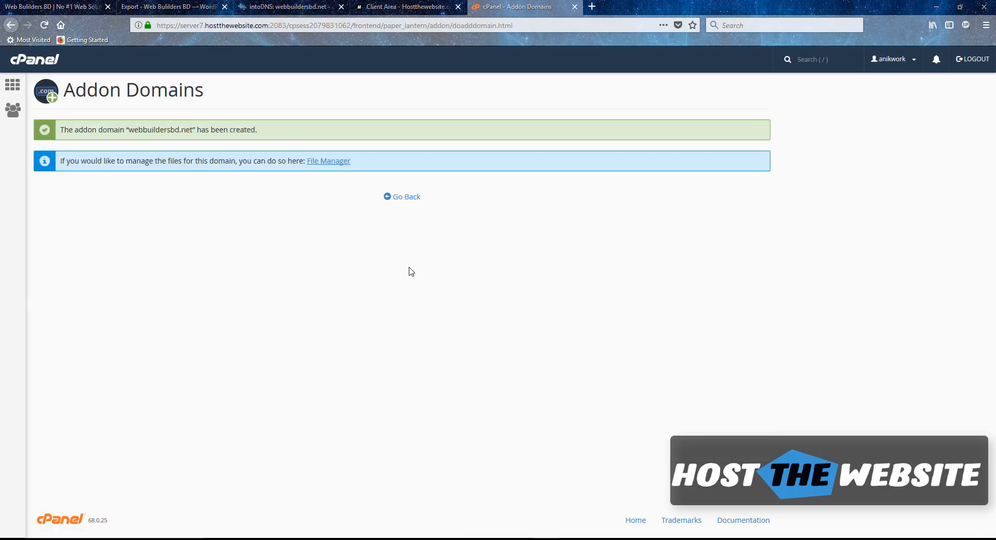
# Rerun the intoDNS check for webbuildersbd.net to see ns9/ns10 parent nameservers, then open a blank tab
pyautogui.click(278, 6)
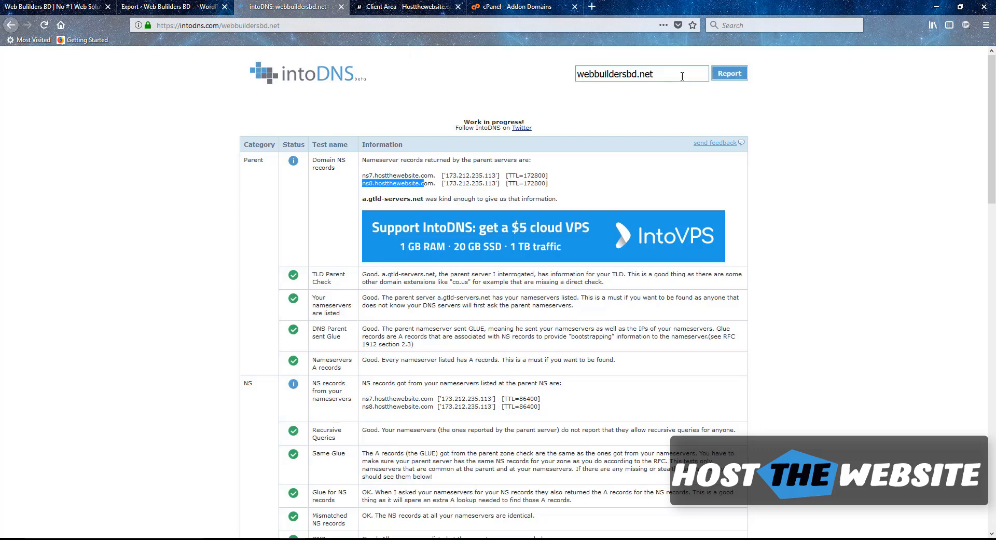
pyautogui.click(720, 75)
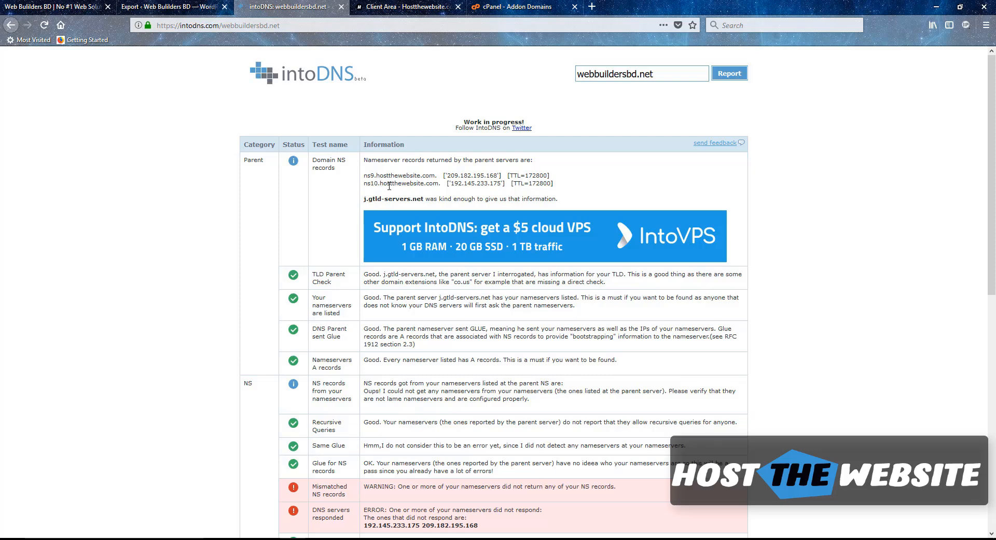
pyautogui.click(592, 7)
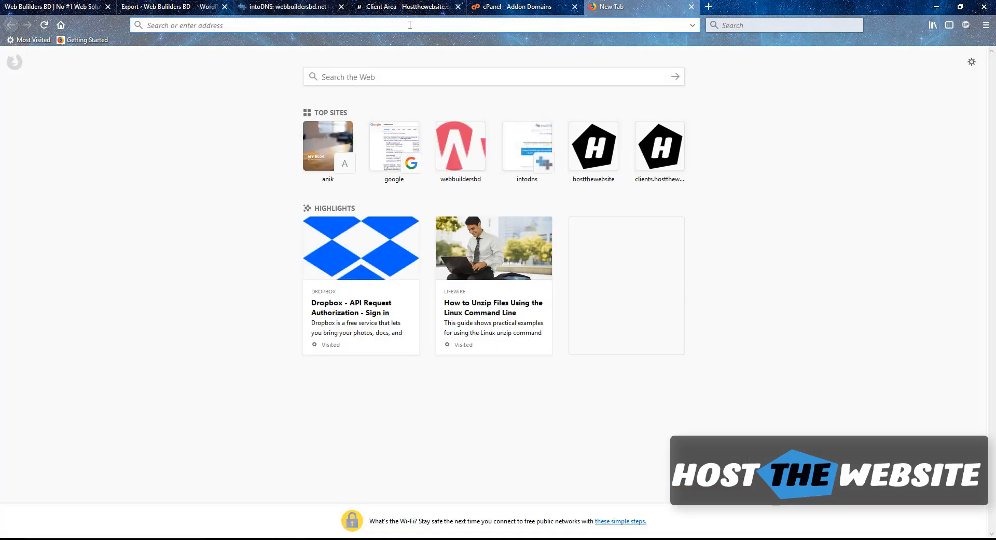
# Load webbuildersbd.net in the new tab to show the Web Builders BD homepage
pyautogui.write('webb')
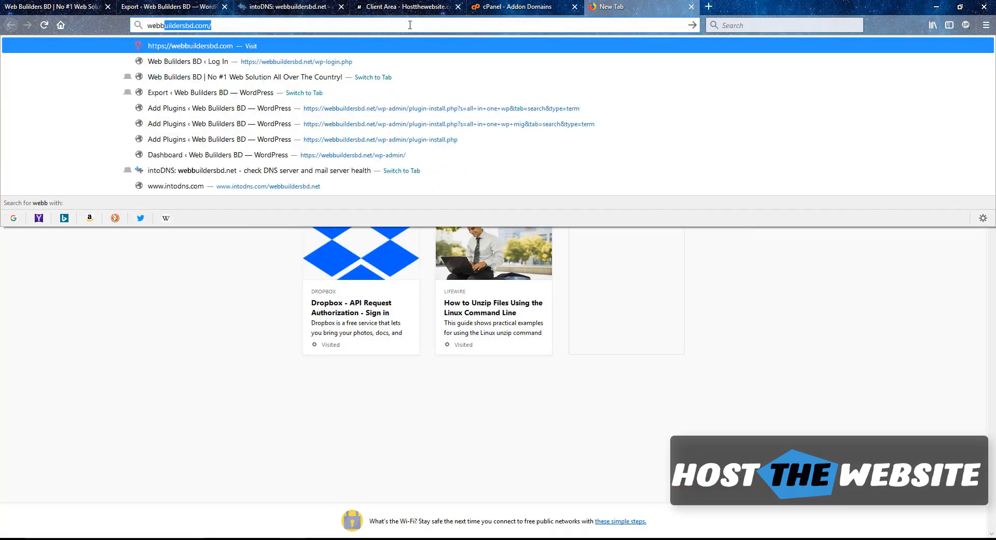
pyautogui.write('uildersbd.')
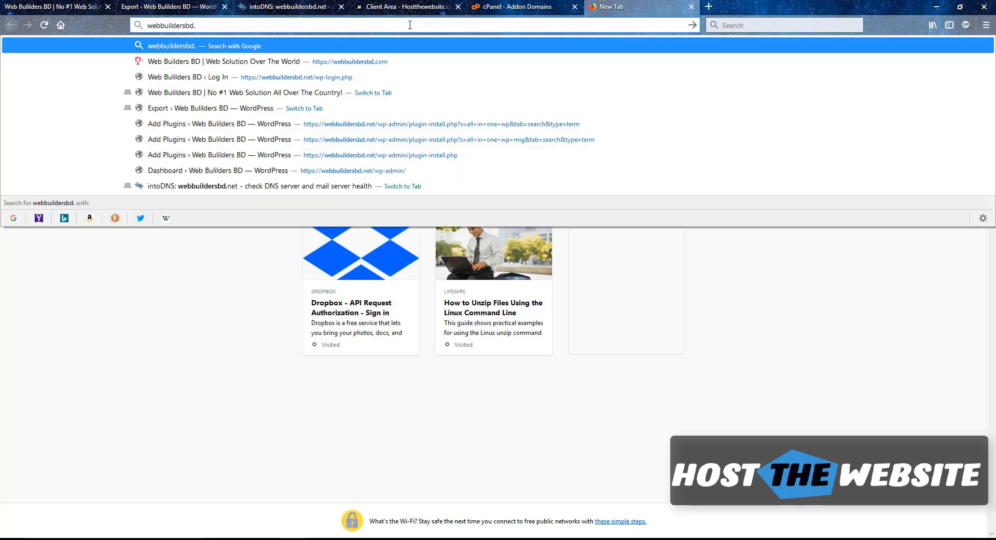
pyautogui.write('net/')
pyautogui.press('Return')
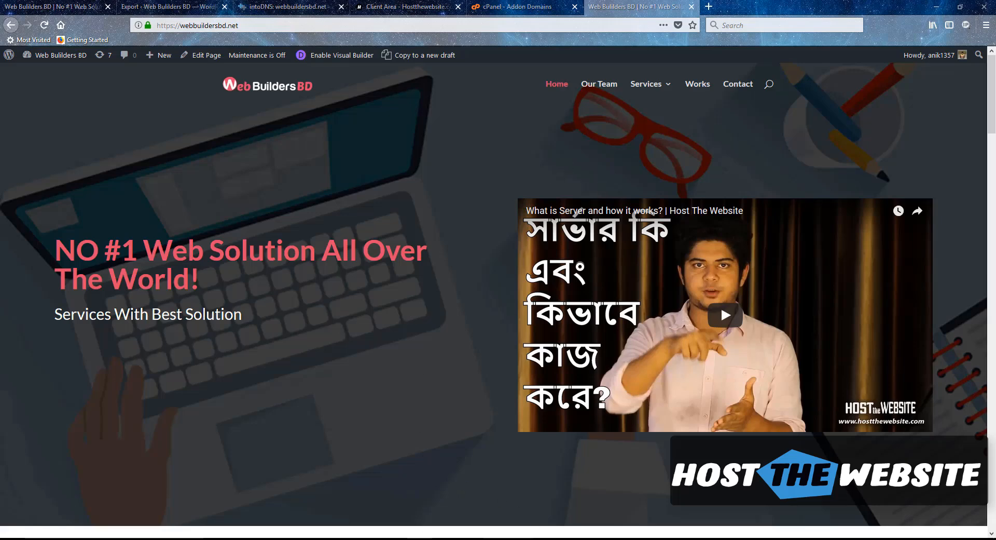
# Launch hide.me VPN, start a Singapore connection, and close the VPN window
pyautogui.press('super')
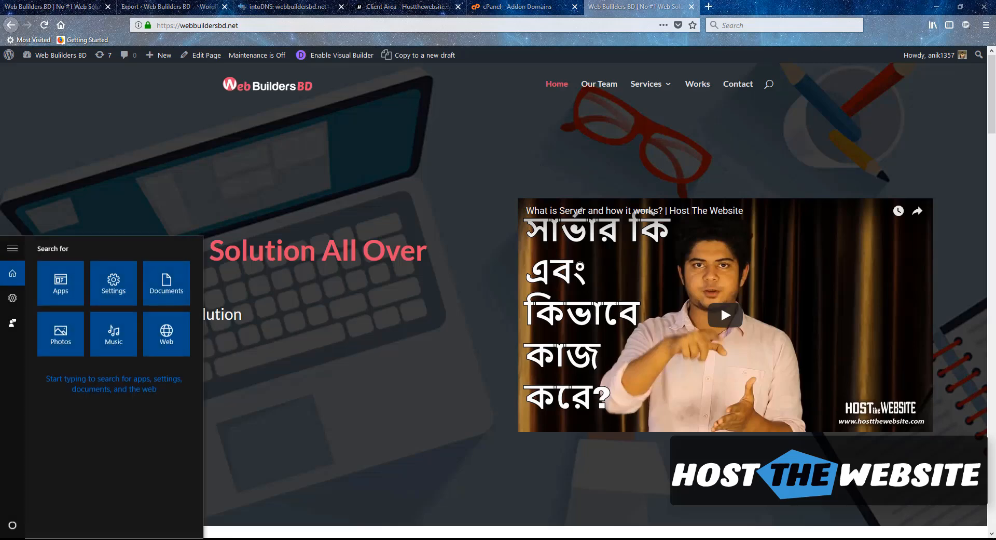
pyautogui.write('hide')
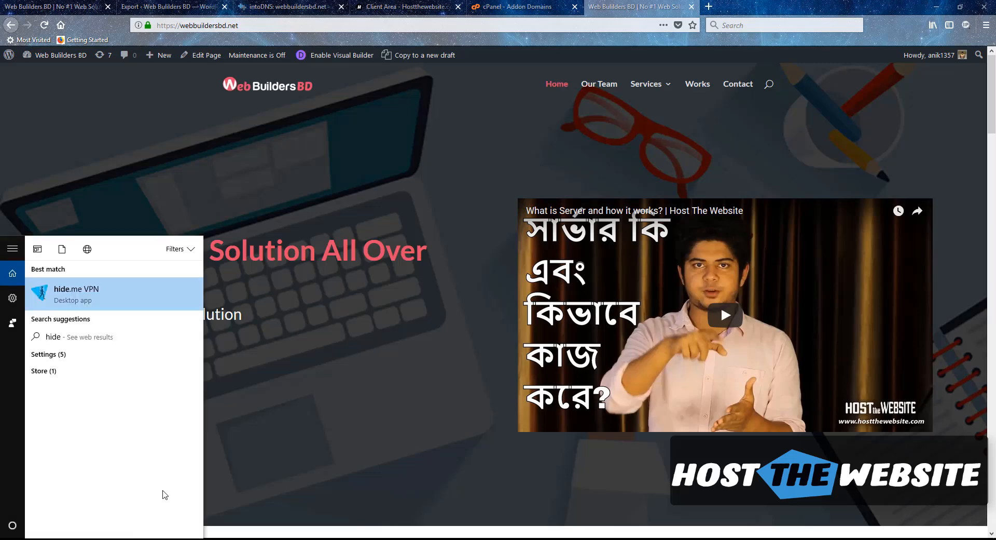
pyautogui.click(106, 300)
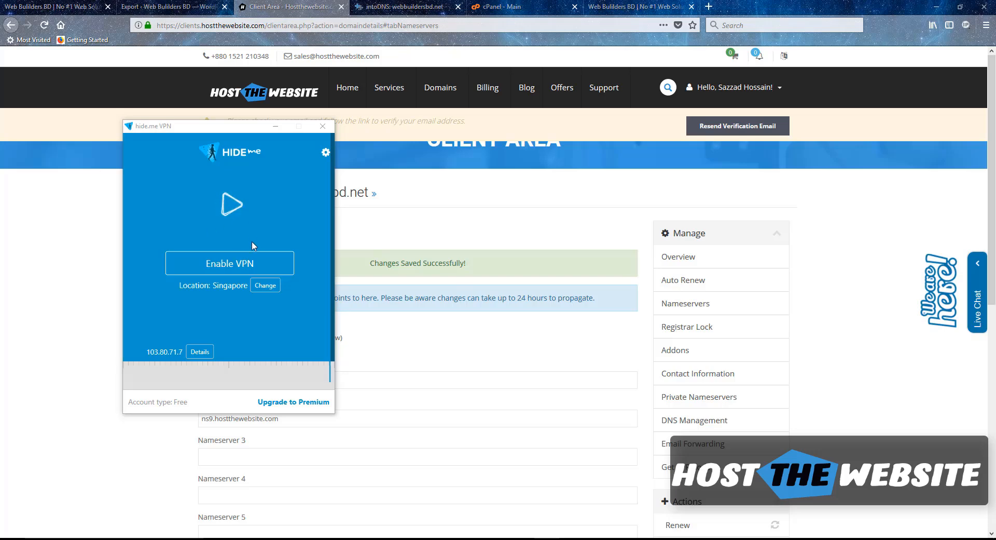
pyautogui.click(227, 266)
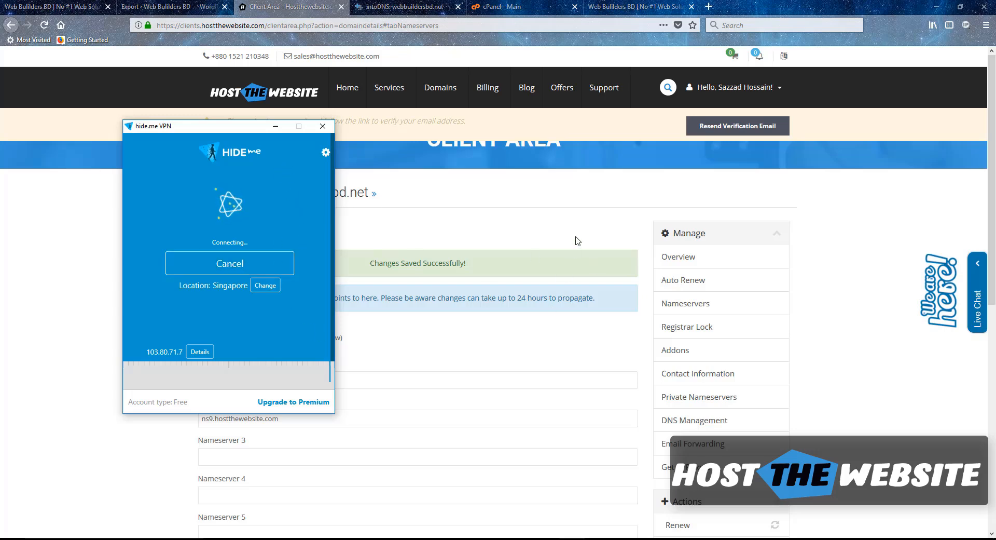
pyautogui.click(638, 7)
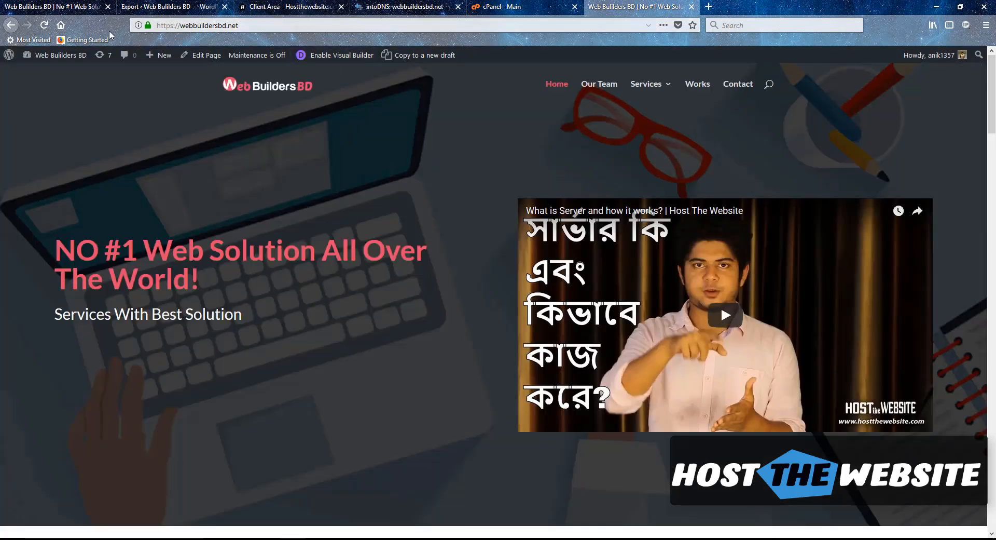
# Reload webbuildersbd.net and note the 'Connection not secure' warning on the bare Index of / page
pyautogui.click(44, 24)
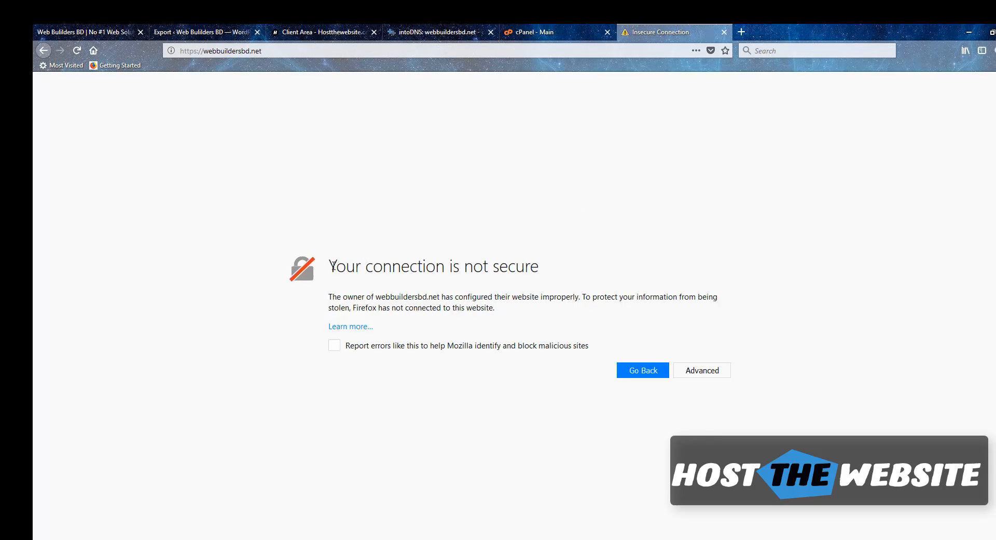
pyautogui.moveTo(332, 266); pyautogui.dragTo(544, 269)
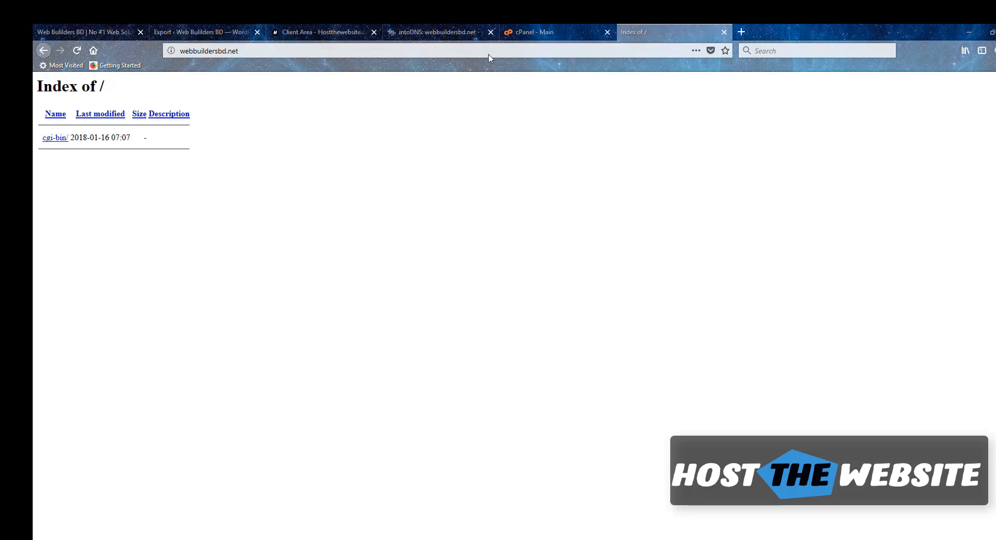
# In the cPanel dashboard, open the WordPress 4.9.1 installer under Softaculous Apps Installer
pyautogui.click(528, 38)
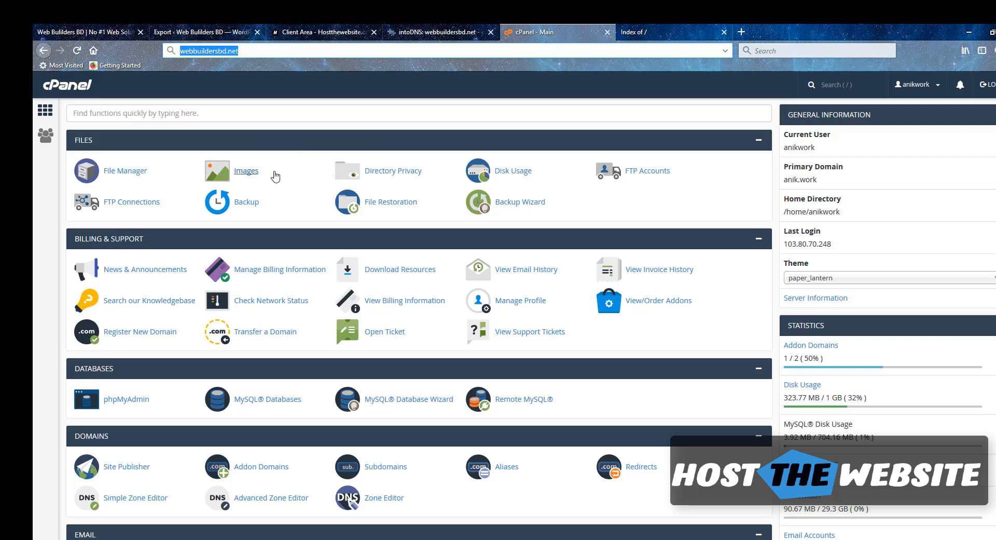
pyautogui.click(130, 114)
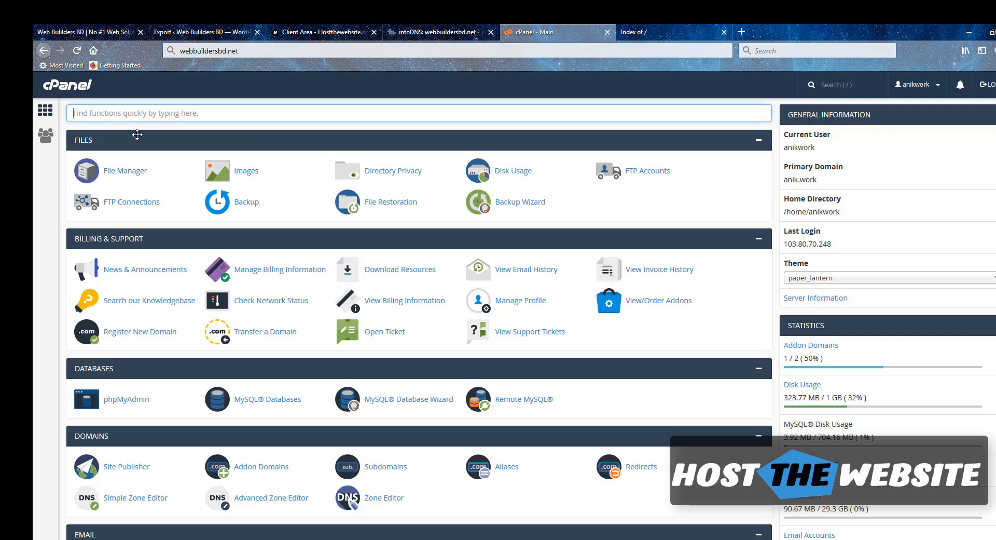
pyautogui.write('wor')
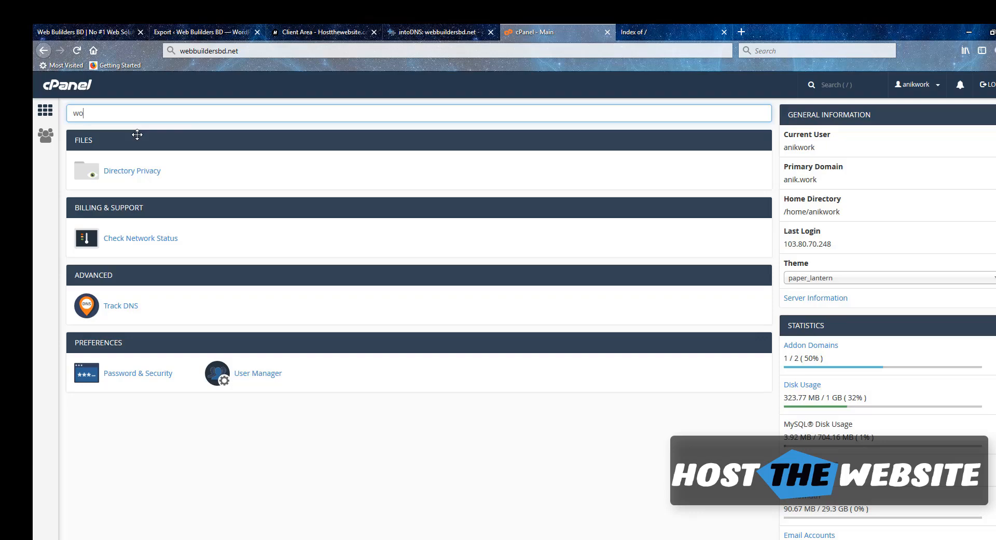
pyautogui.press('BackSpace')
pyautogui.press('BackSpace')
pyautogui.scroll(-15, 134, 184)
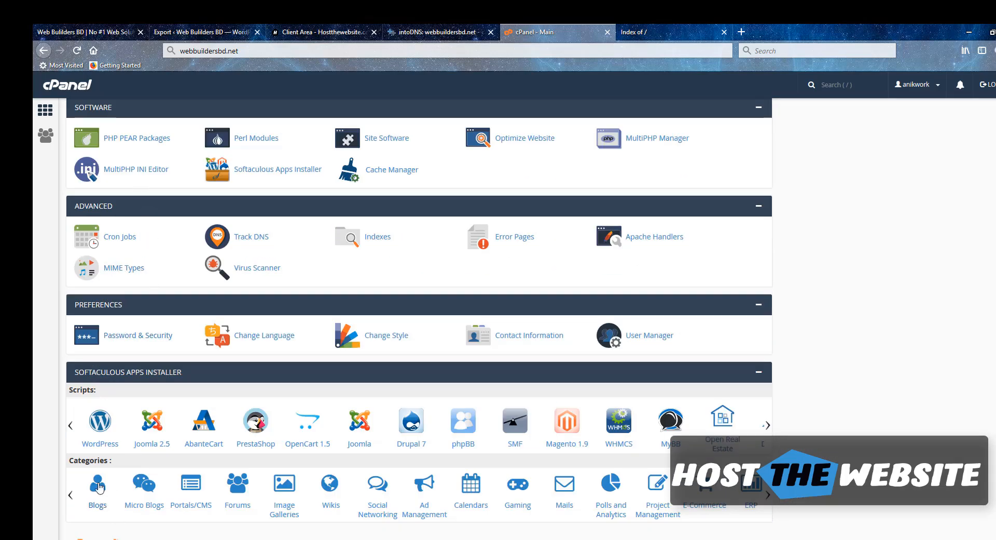
pyautogui.click(100, 431)
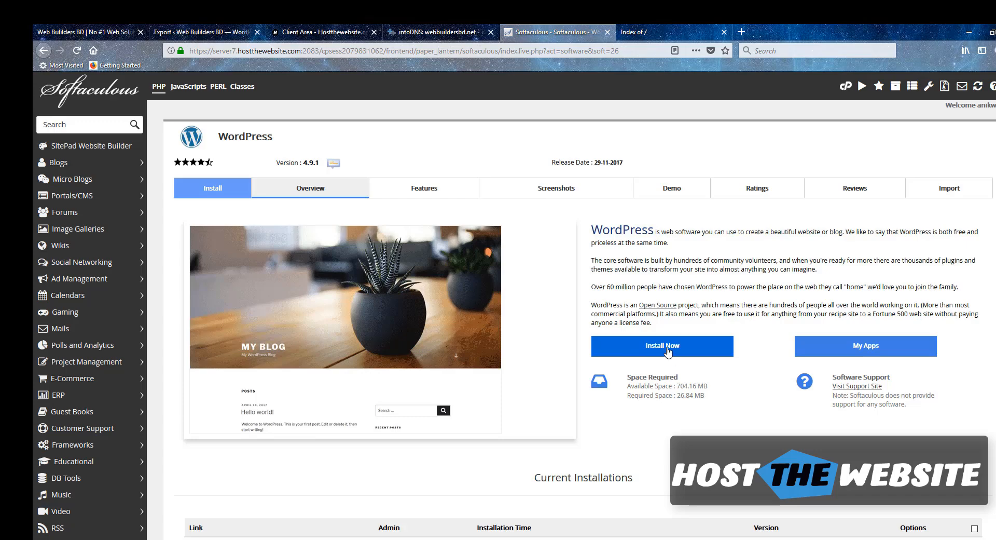
pyautogui.click(652, 351)
pyautogui.scroll(-3, 488, 363)
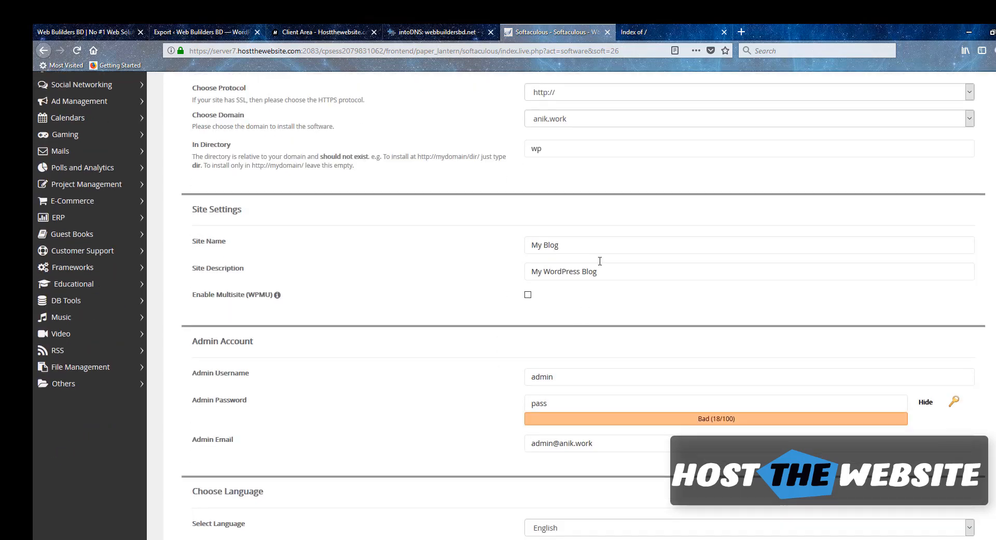
pyautogui.click(578, 124)
pyautogui.click(566, 165)
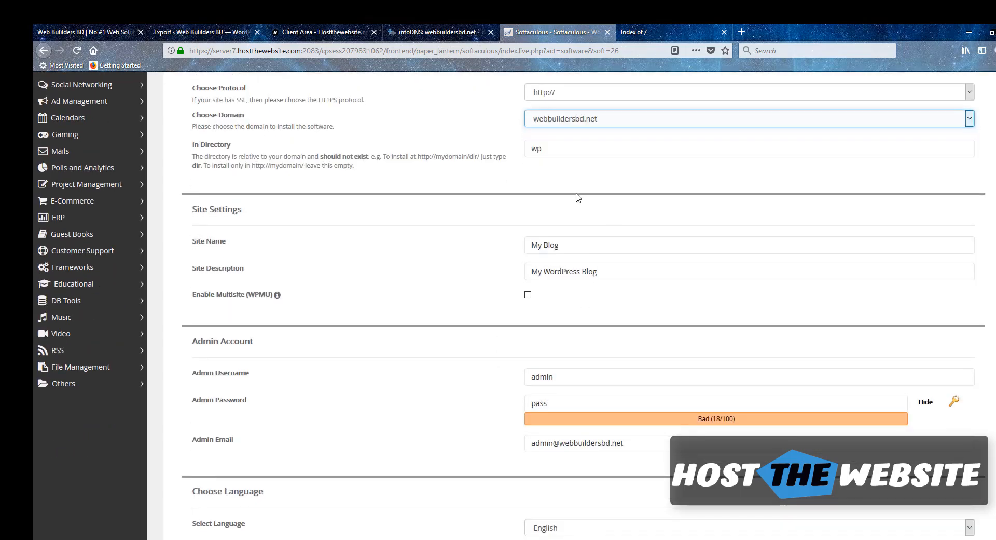
pyautogui.scroll(1, 566, 197)
pyautogui.doubleClick(535, 208)
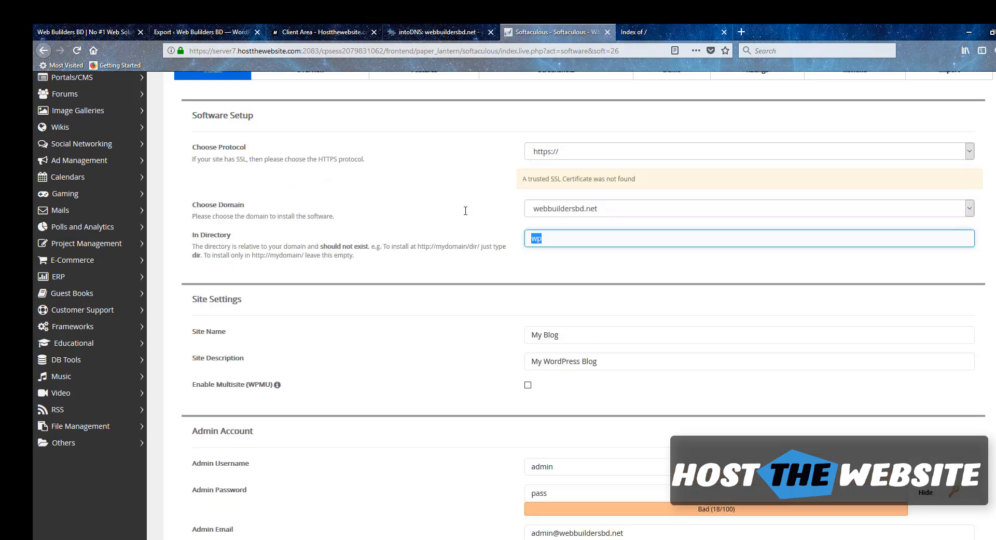
pyautogui.press('BackSpace')
pyautogui.click(562, 155)
pyautogui.click(562, 155)
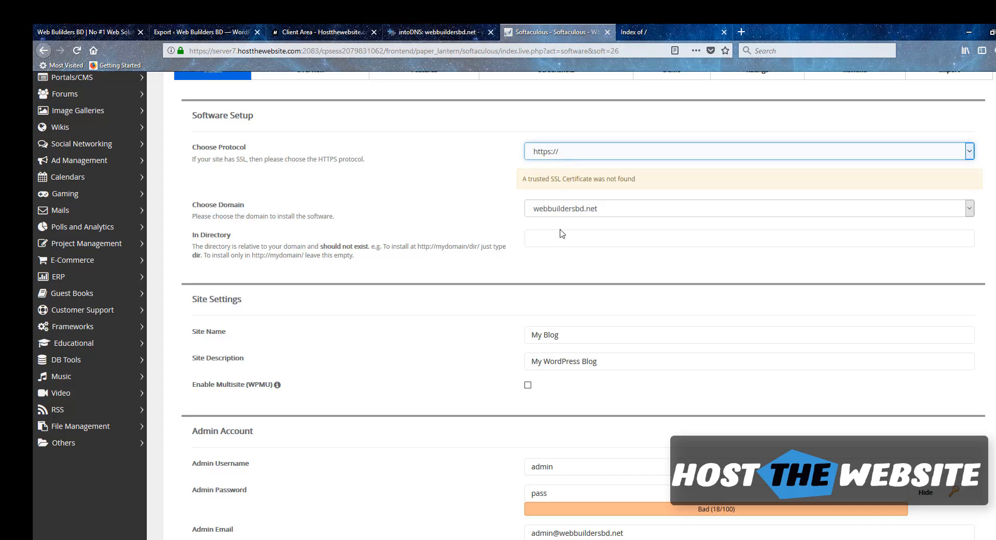
pyautogui.click(560, 239)
pyautogui.scroll(-3, 534, 271)
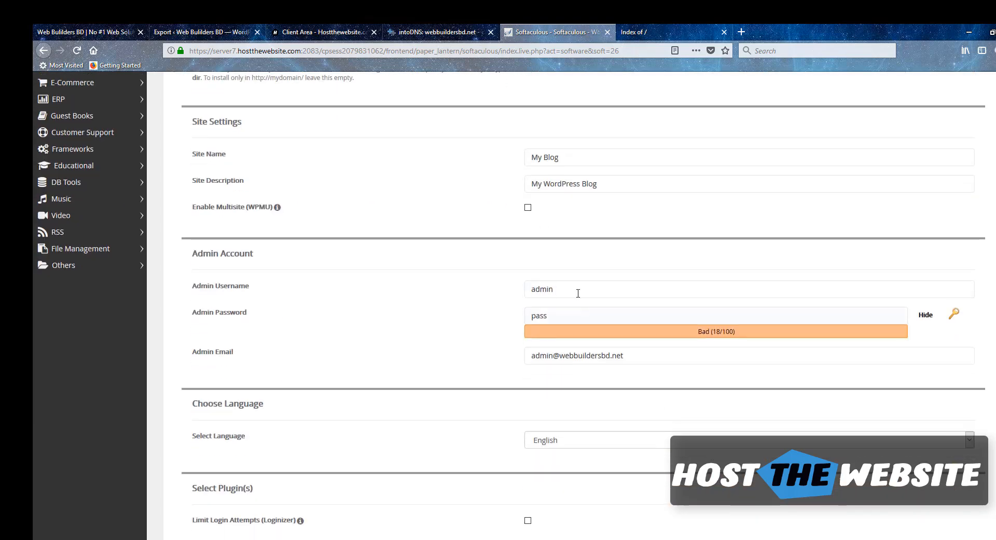
# Replace the admin e-mail with a new address and start the WordPress installation
pyautogui.click(567, 293)
pyautogui.hotkey('ctrl', 'a')
pyautogui.scroll(-2, 659, 322)
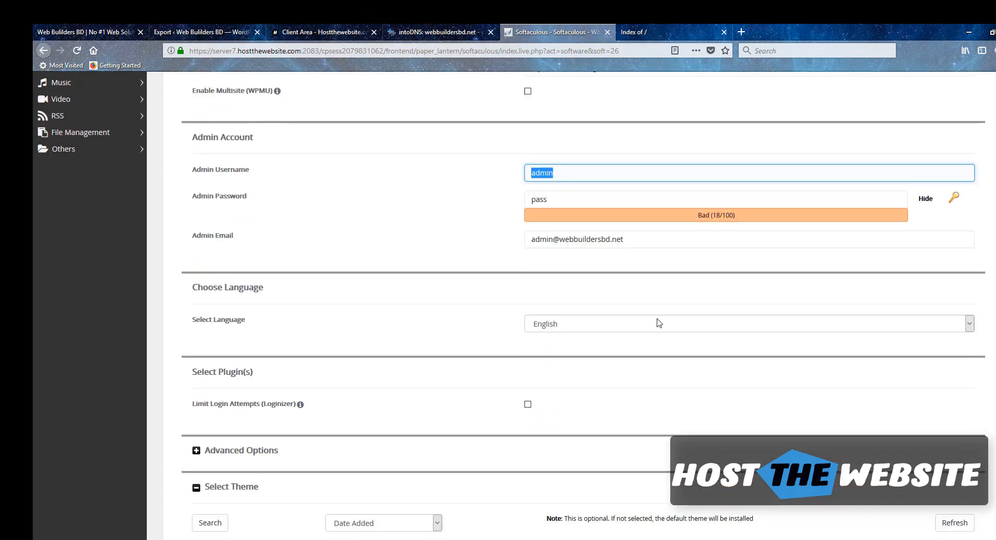
pyautogui.click(631, 236)
pyautogui.hotkey('ctrl', 'a')
pyautogui.write('an')
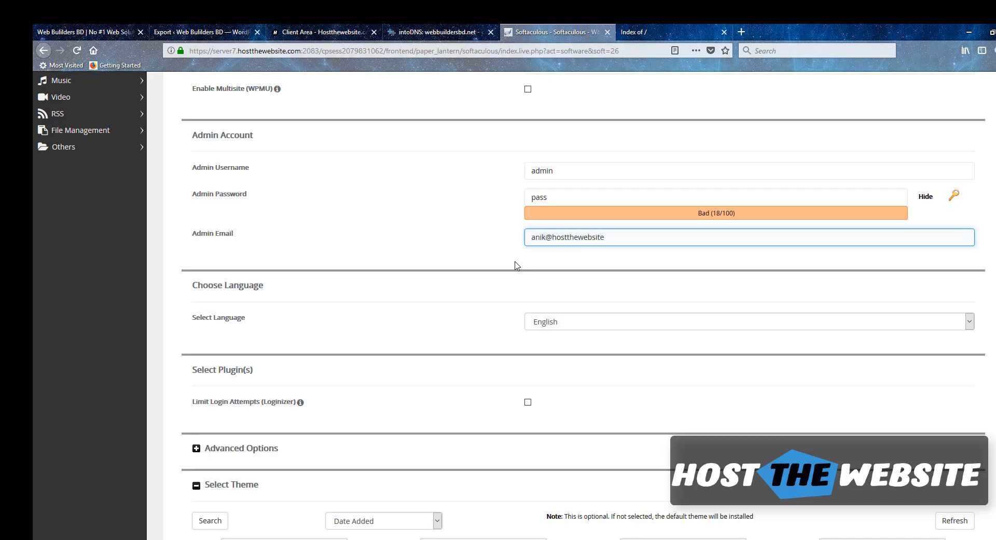
pyautogui.scroll(-6, 457, 231)
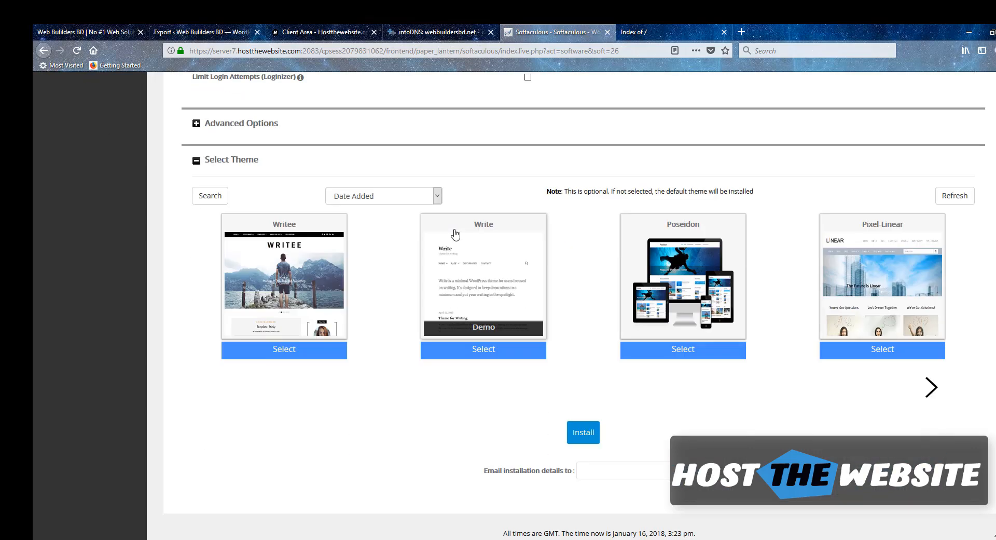
pyautogui.scroll(12, 356, 296)
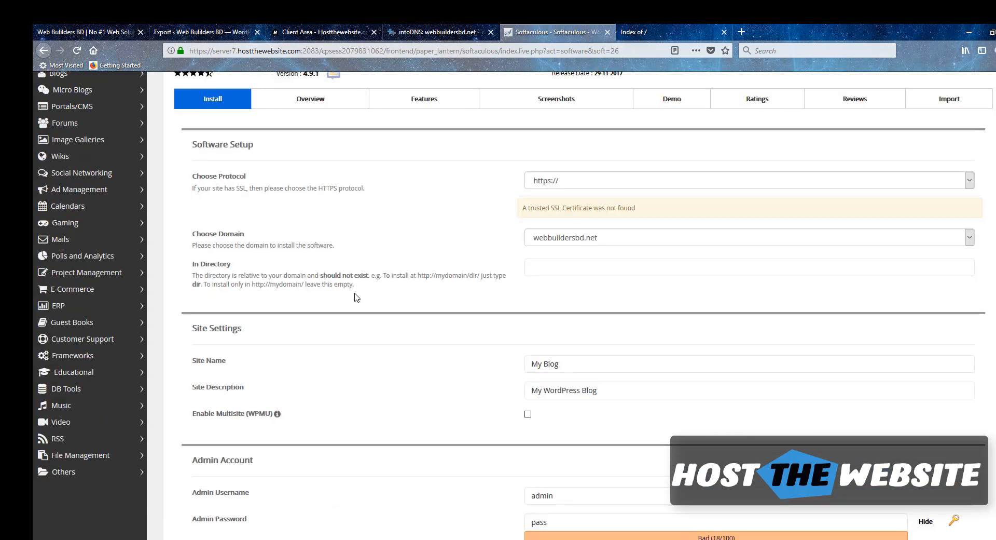
pyautogui.scroll(-12, 356, 296)
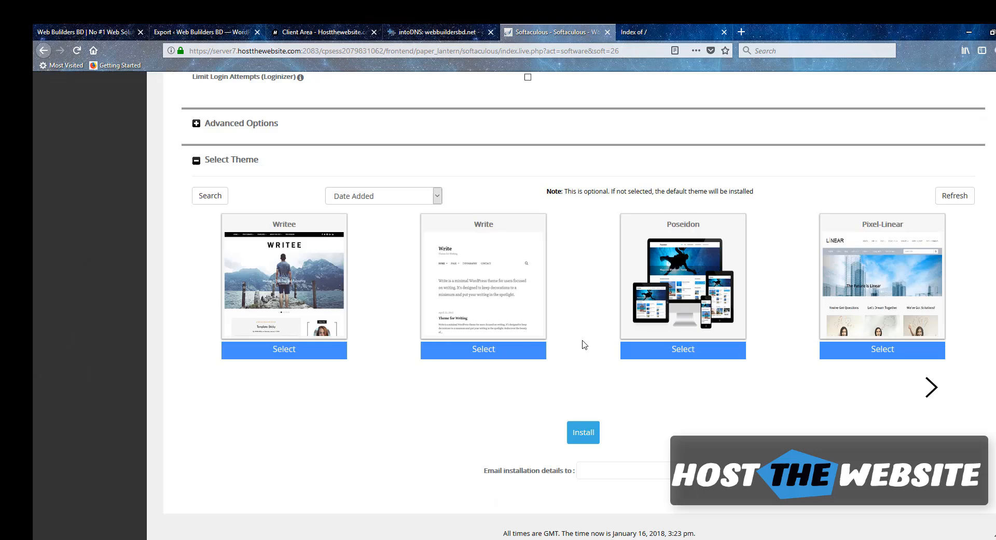
pyautogui.click(583, 439)
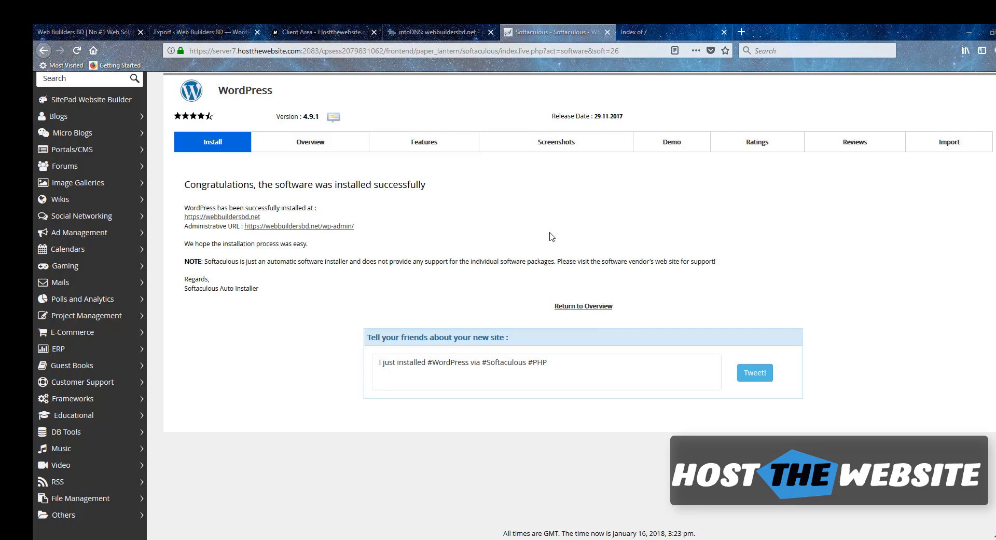
pyautogui.click(632, 29)
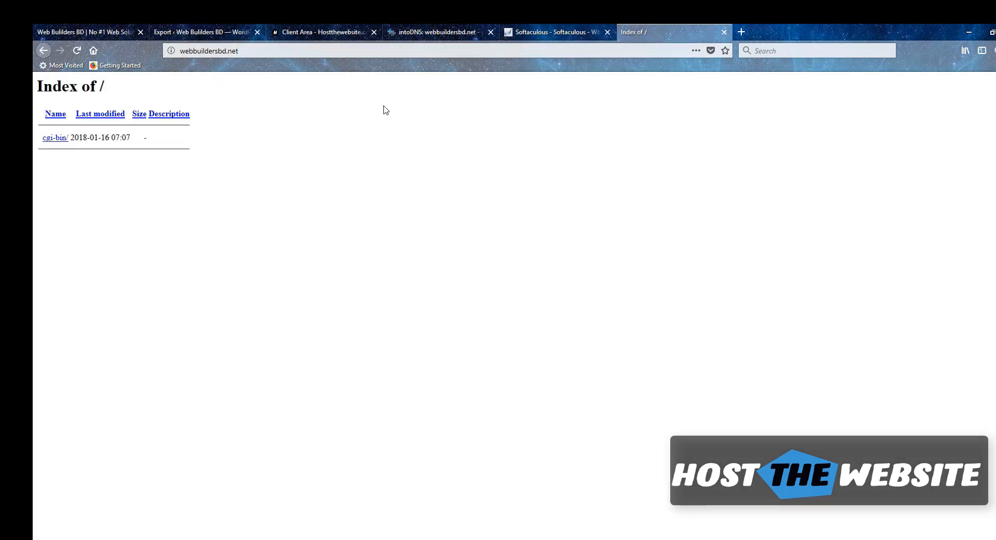
pyautogui.click(245, 51)
pyautogui.press('Return')
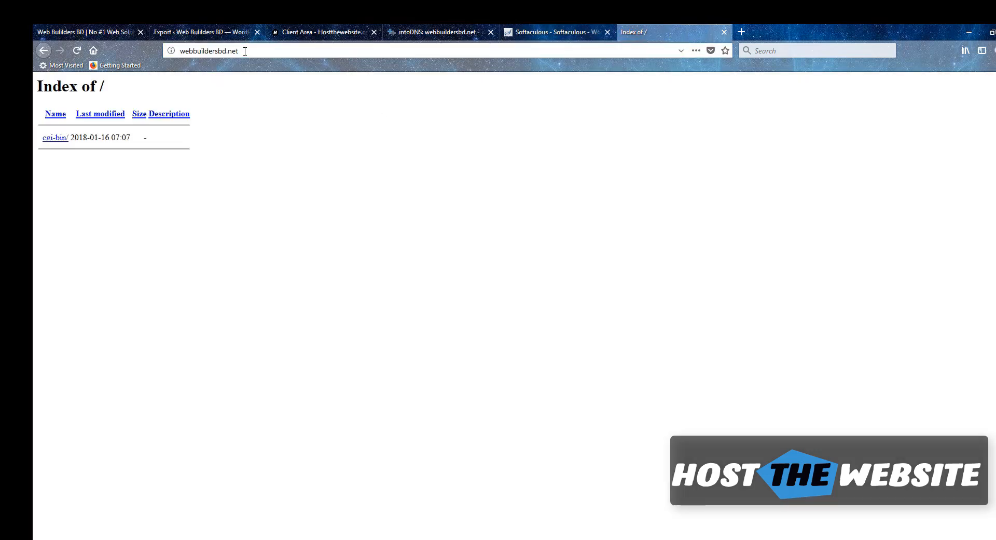
pyautogui.click(236, 51)
pyautogui.press('Return')
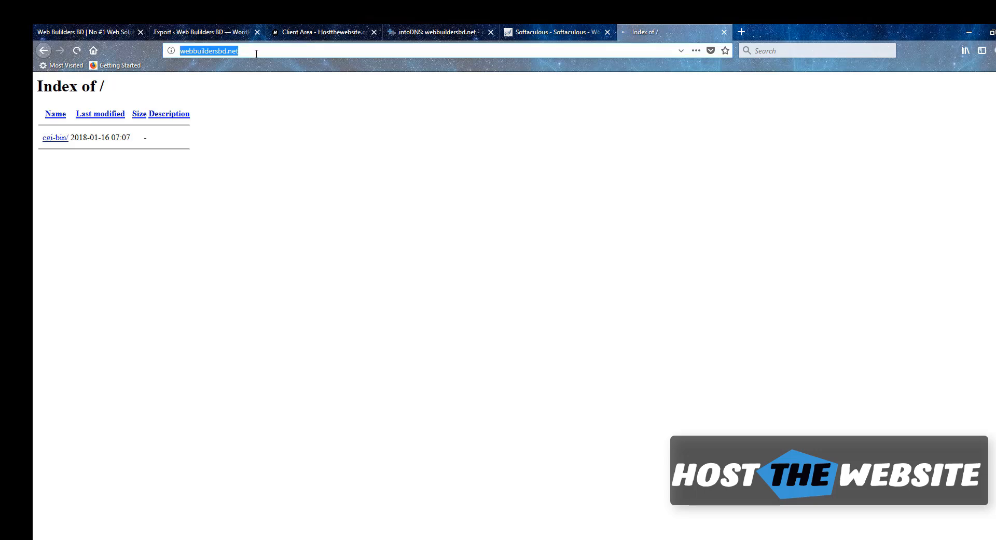
pyautogui.click(193, 47)
pyautogui.press('Home')
pyautogui.write('https')
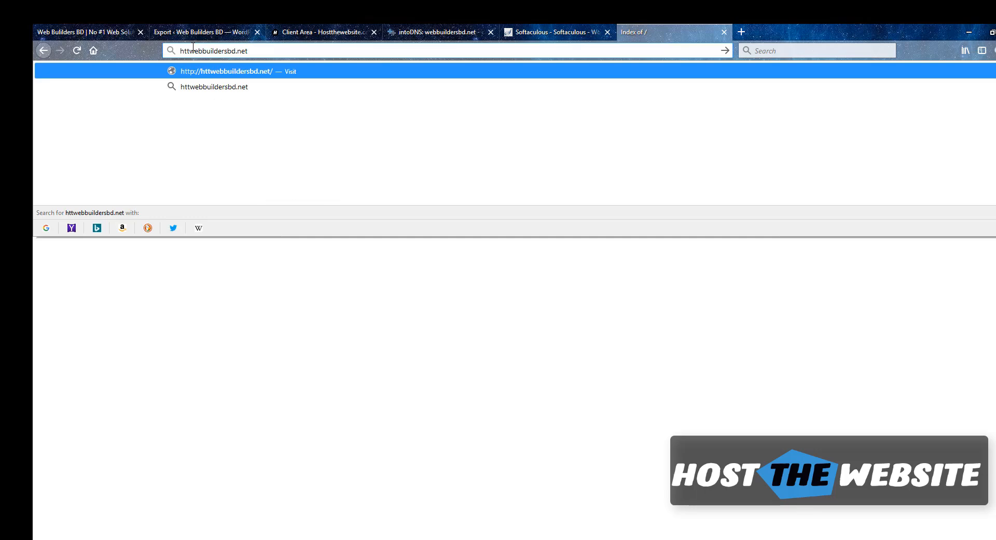
pyautogui.write('://')
pyautogui.press('Return')
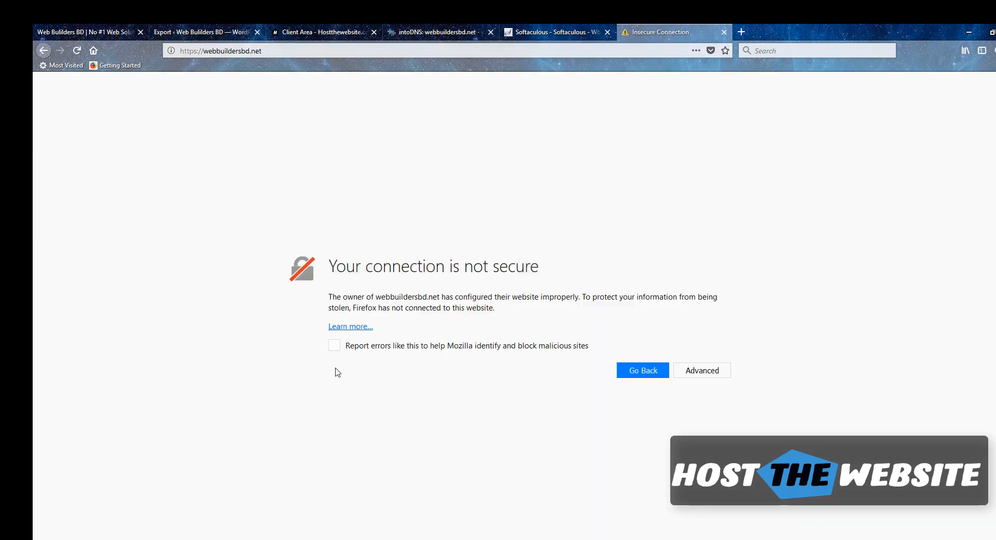
# Add and confirm a security exception for the site's certificate so it loads
pyautogui.click(696, 378)
pyautogui.scroll(-1, 499, 417)
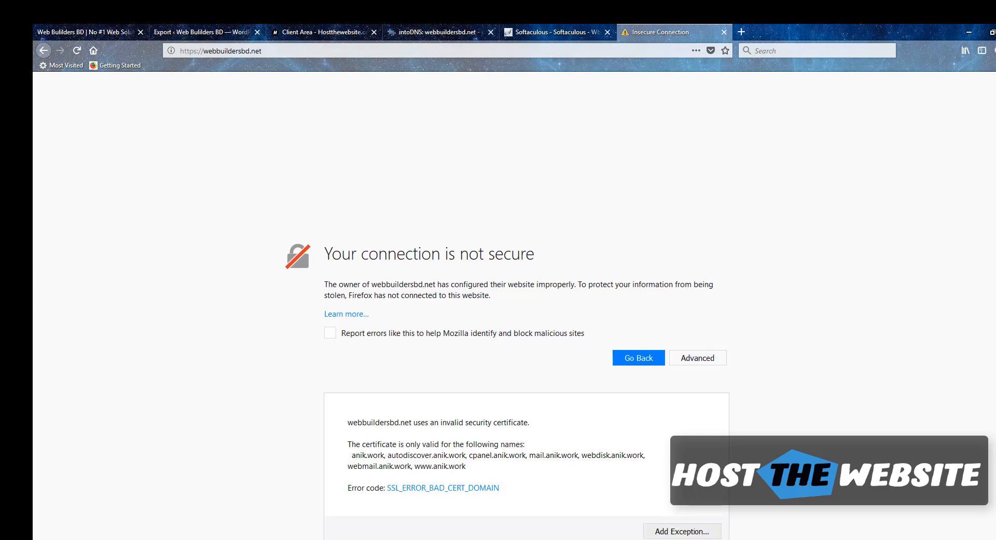
pyautogui.click(690, 523)
pyautogui.click(567, 403)
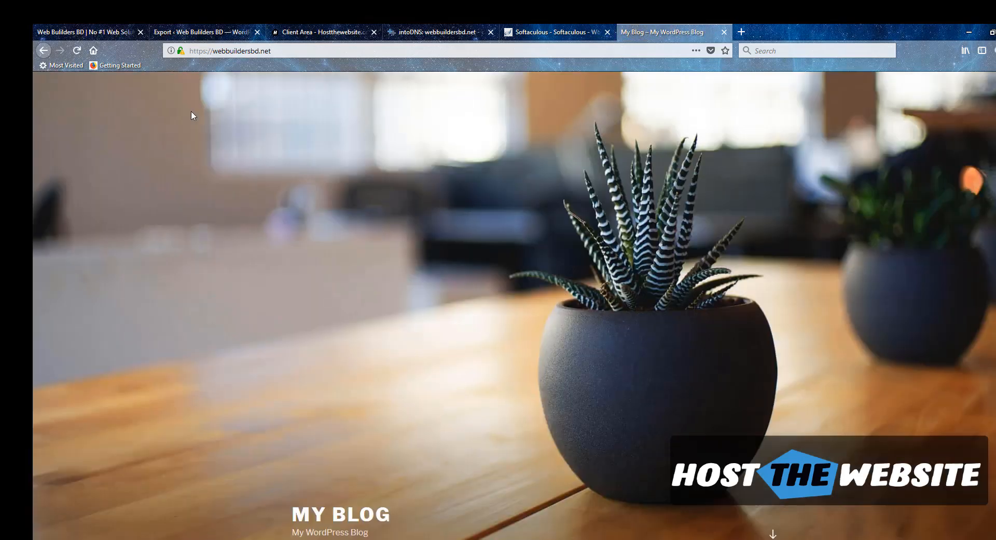
# Go to the site's /wp-admin login page
pyautogui.scroll(-5, 380, 214)
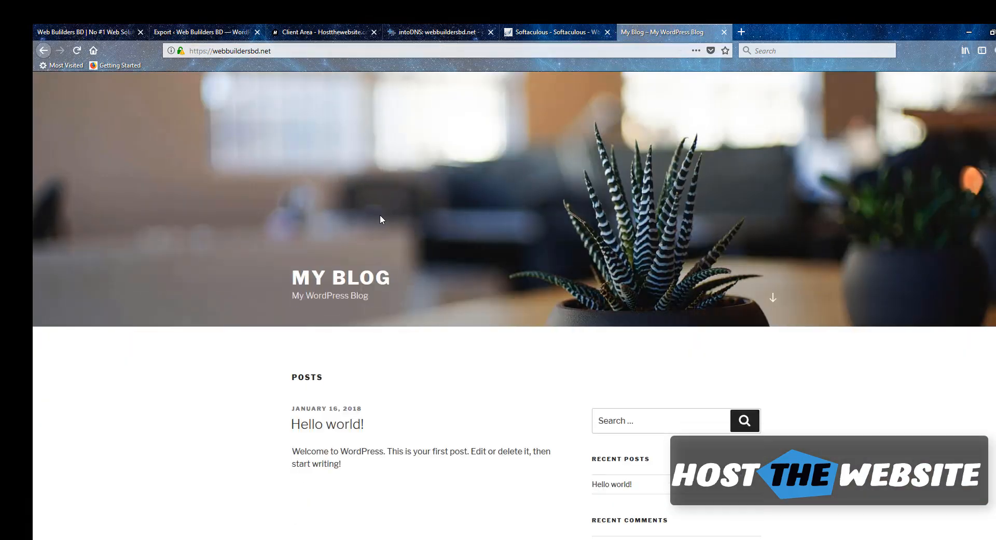
pyautogui.scroll(5, 381, 213)
pyautogui.click(335, 51)
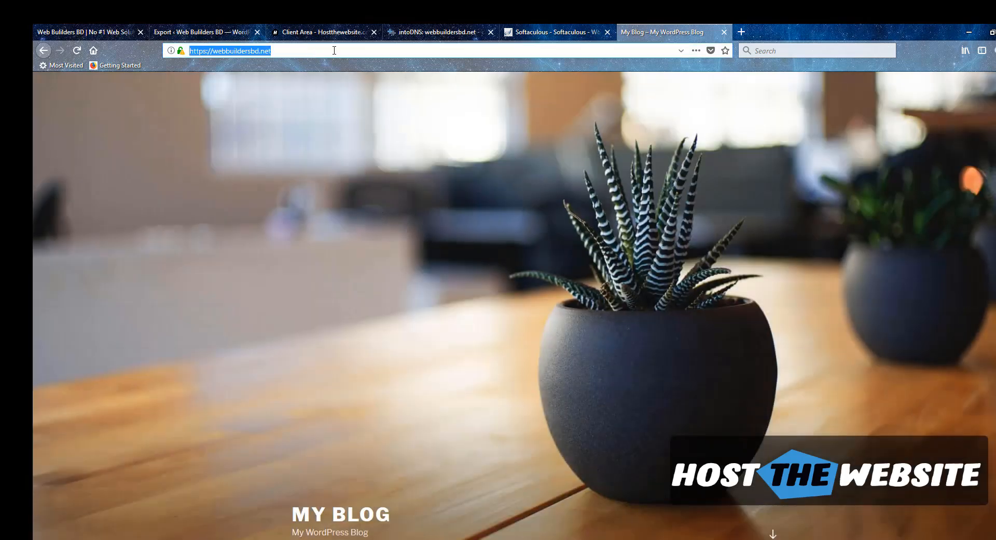
pyautogui.click(335, 50)
pyautogui.write('/wp-admin')
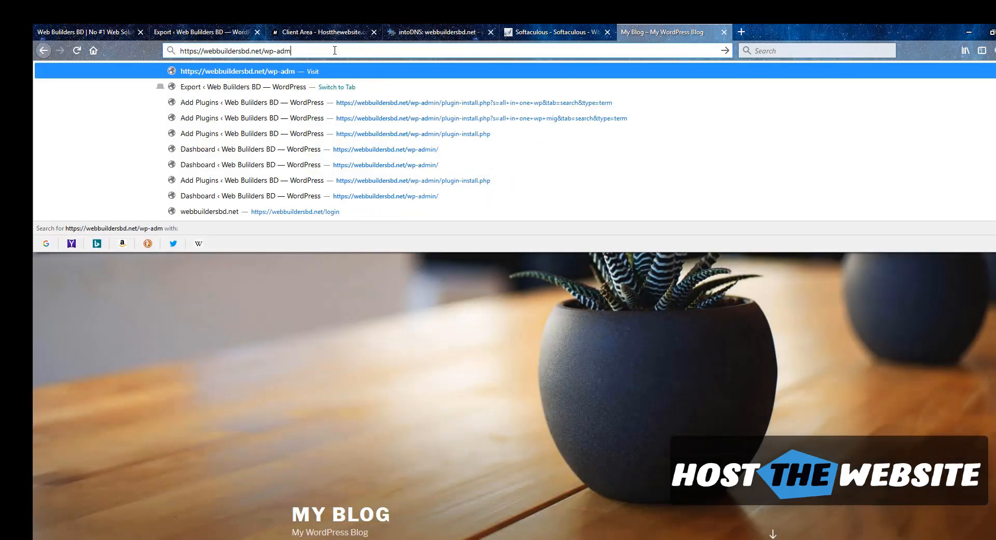
pyautogui.press('Return')
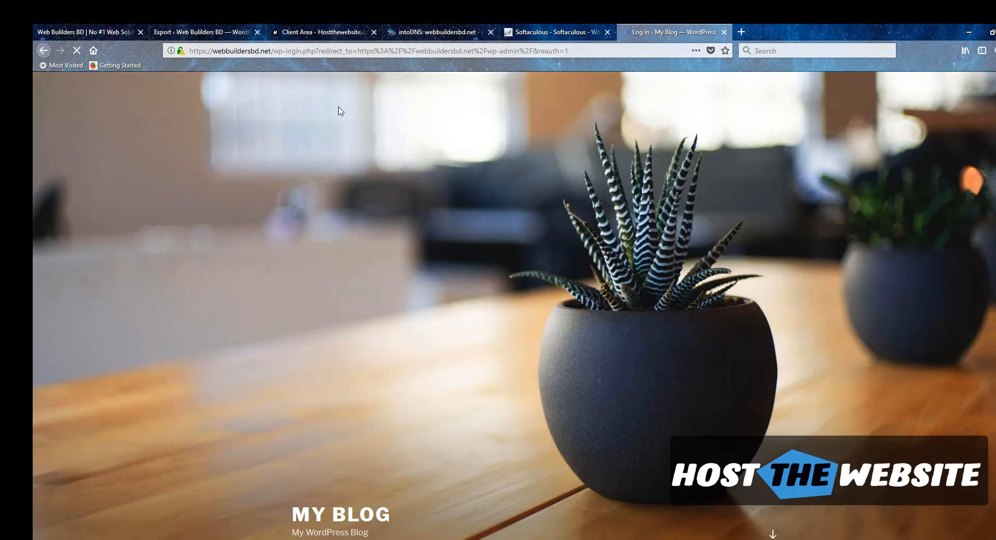
# Log in with the admin username and password, declining to save the login
pyautogui.write('admin')
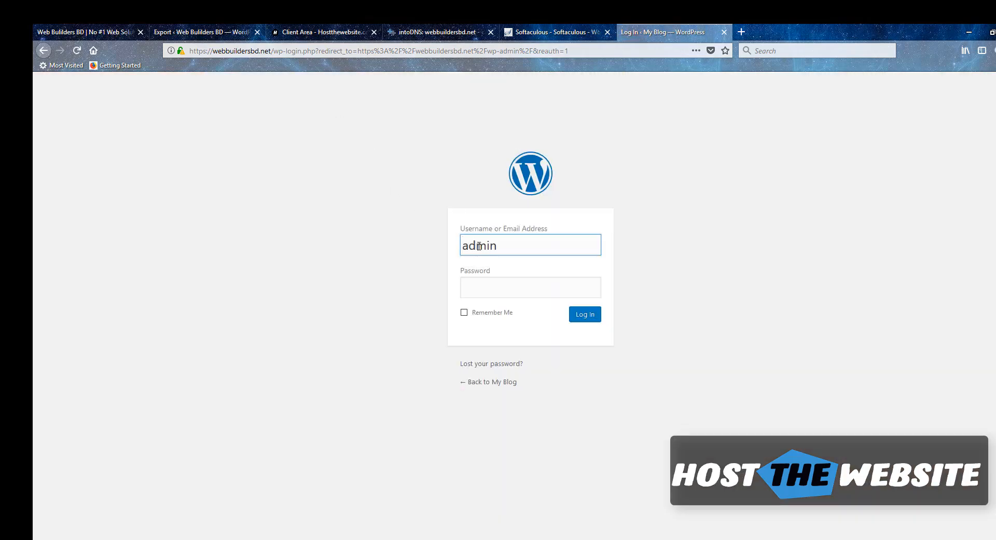
pyautogui.press('Tab')
pyautogui.write('****')
pyautogui.press('Return')
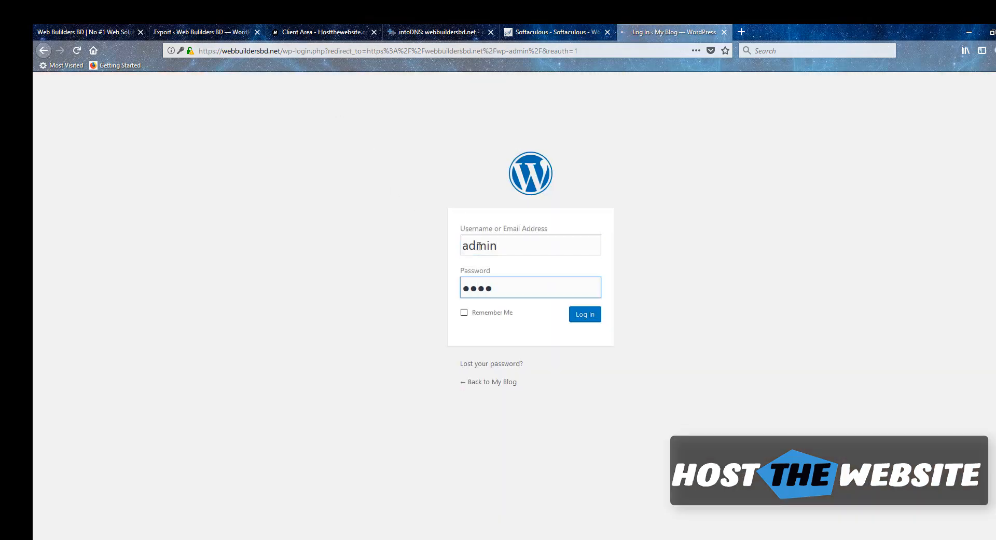
pyautogui.click(319, 145)
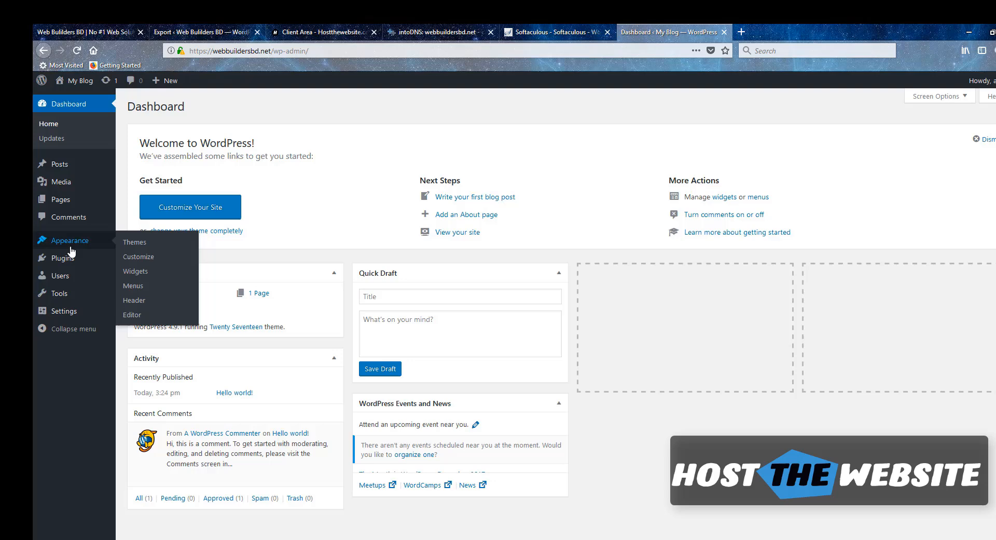
# Search for All-in-One WP Migration, install and activate it, and return to Add Plugins
pyautogui.moveTo(108, 261)
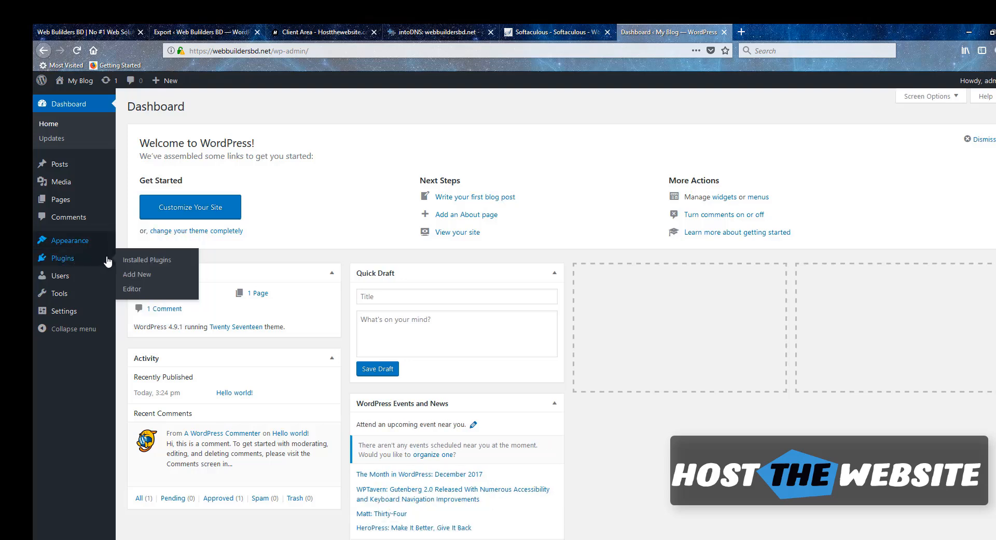
pyautogui.click(137, 274)
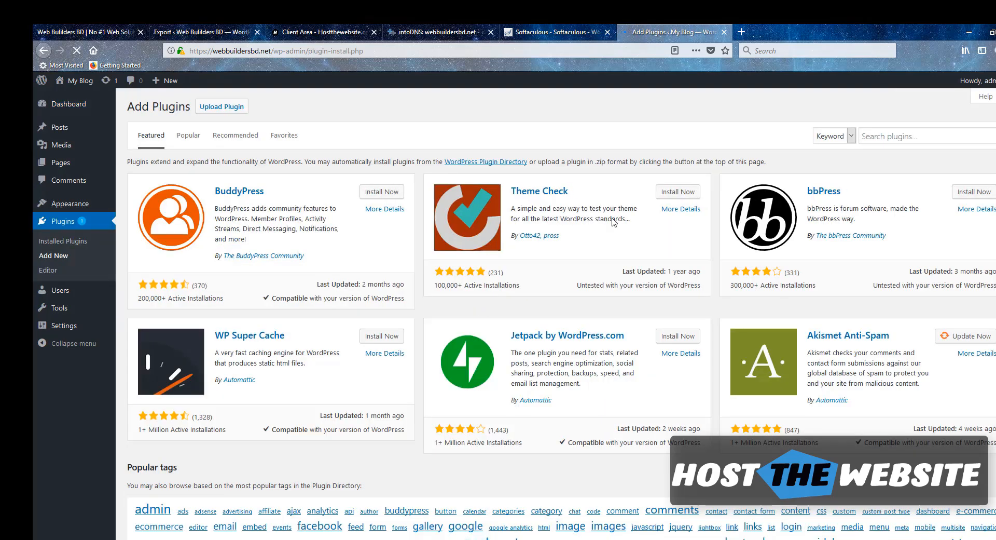
pyautogui.click(904, 134)
pyautogui.write('all')
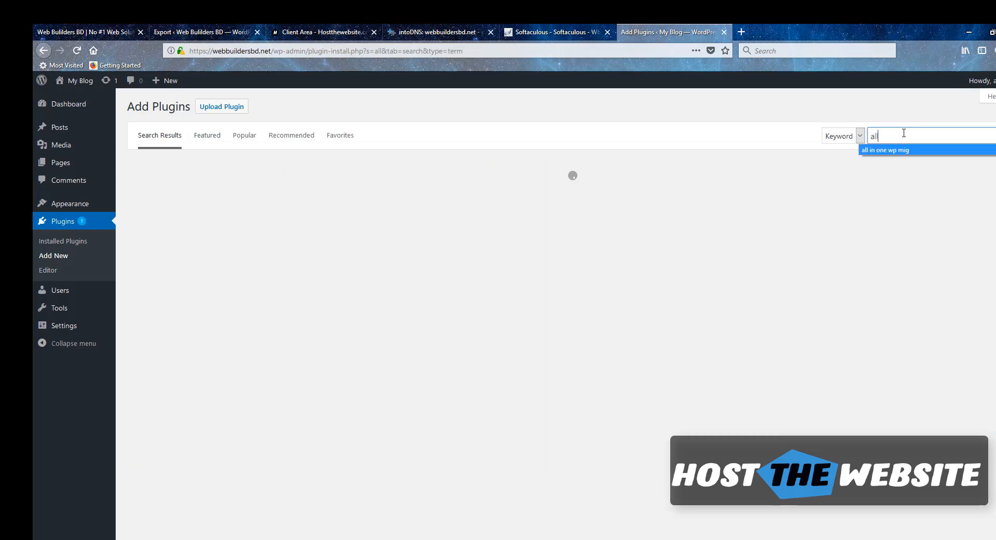
pyautogui.click(892, 150)
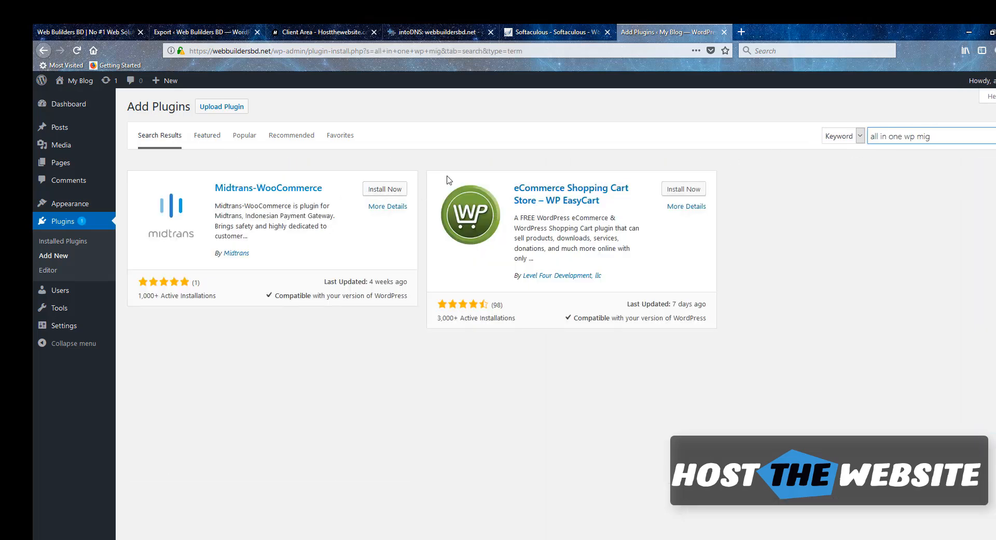
pyautogui.click(943, 141)
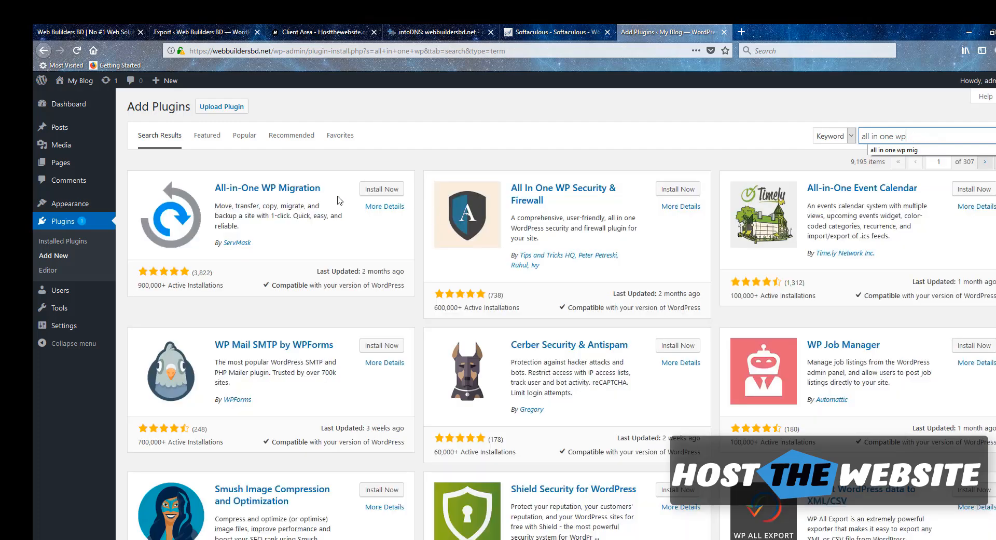
pyautogui.click(369, 190)
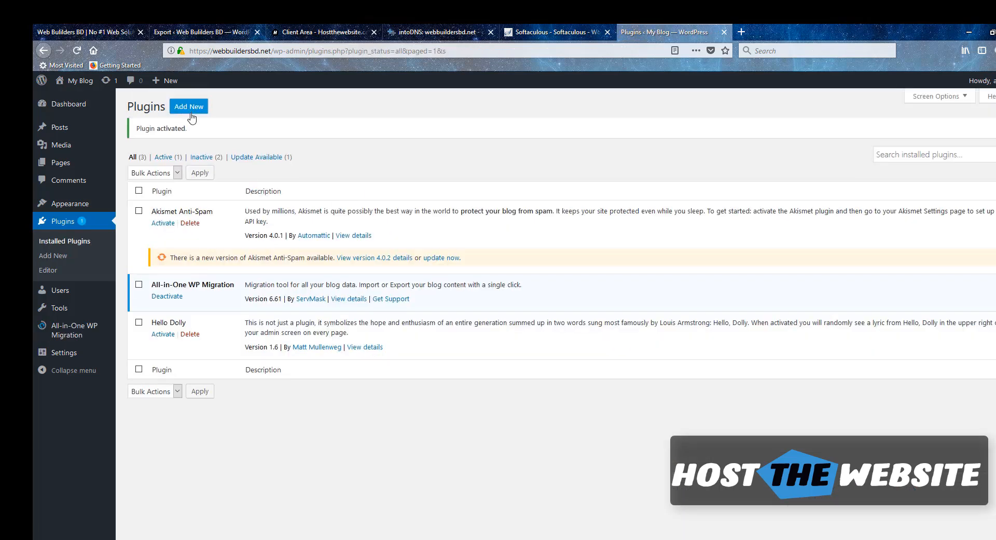
pyautogui.click(191, 114)
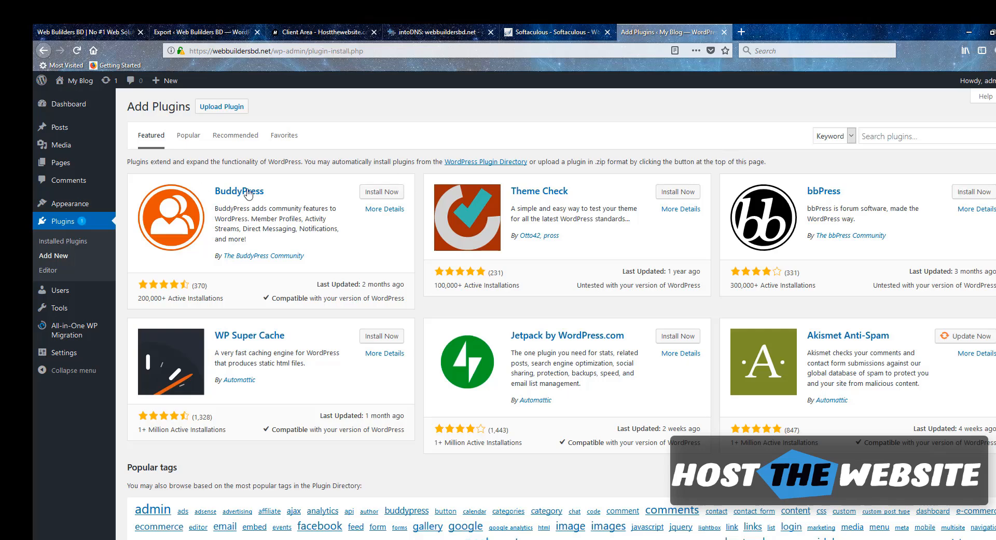
# Upload the All-in-One WP Migration Dropbox Extension zip and install it
pyautogui.click(234, 109)
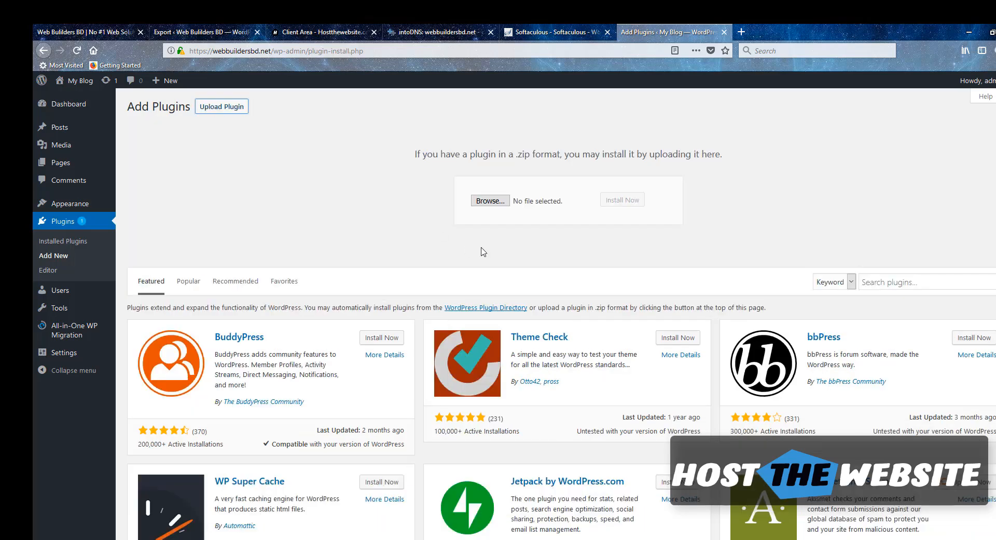
pyautogui.click(490, 200)
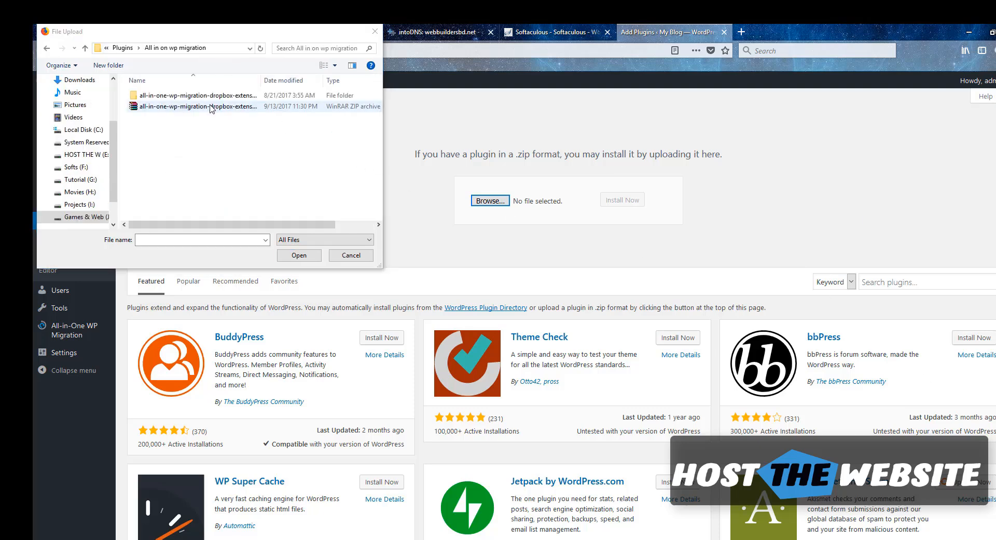
pyautogui.click(211, 108)
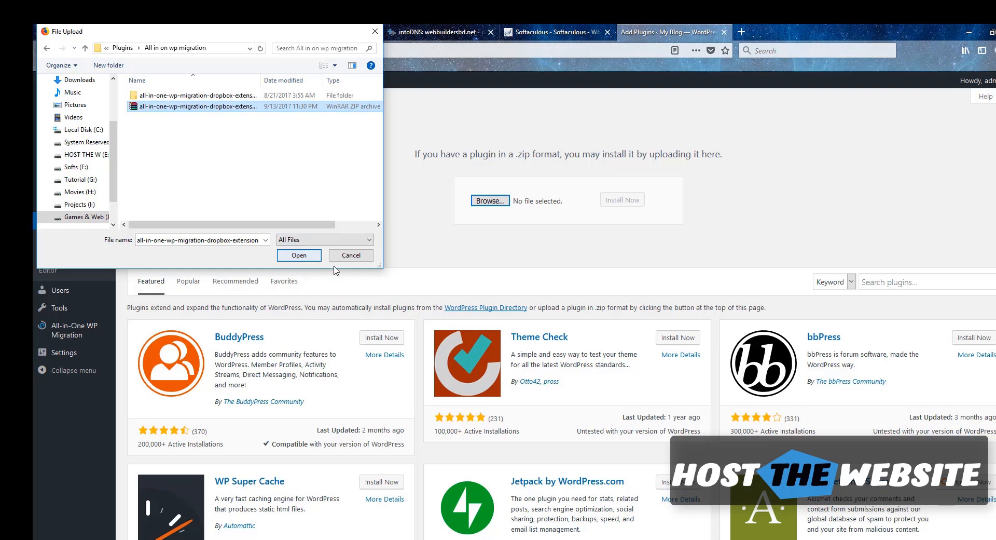
pyautogui.click(299, 256)
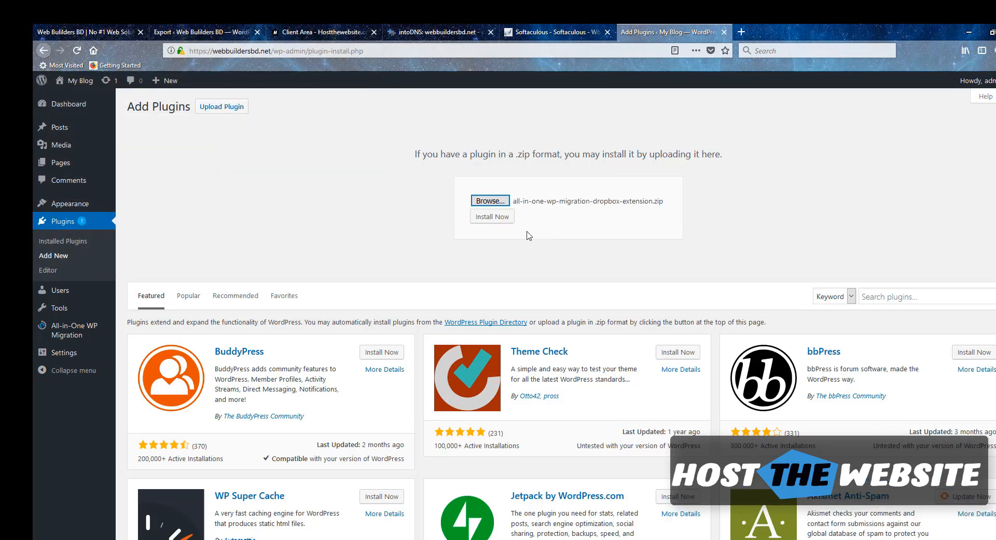
pyautogui.click(493, 221)
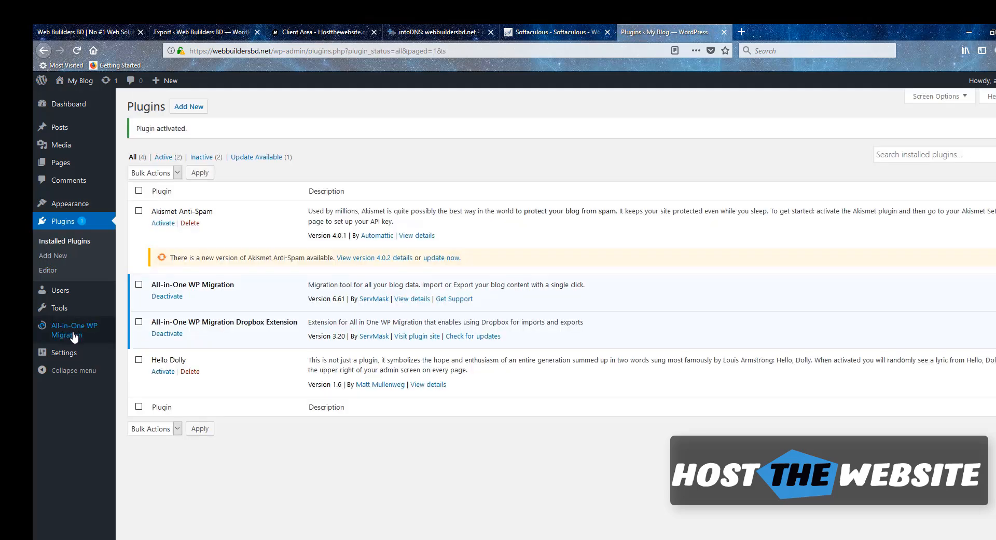
pyautogui.click(85, 335)
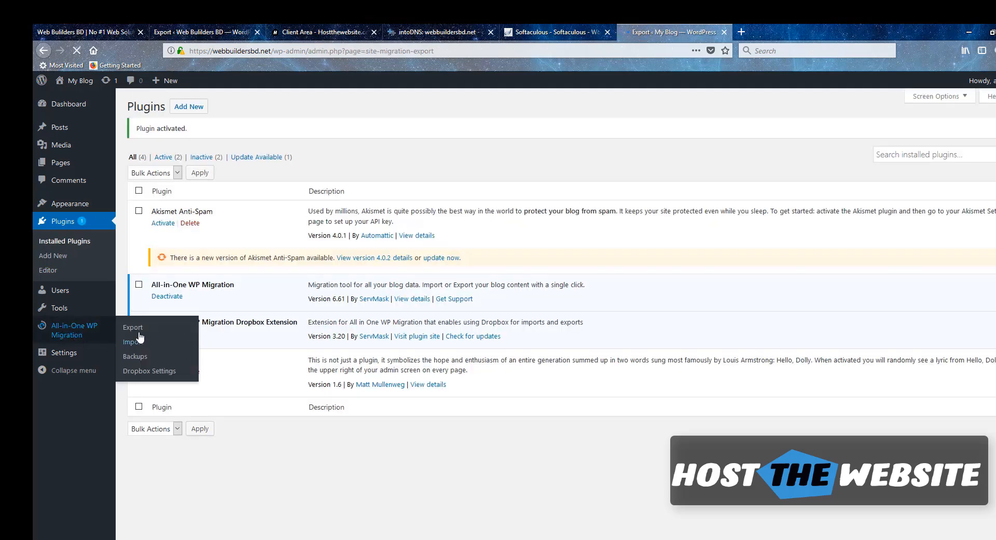
pyautogui.click(135, 343)
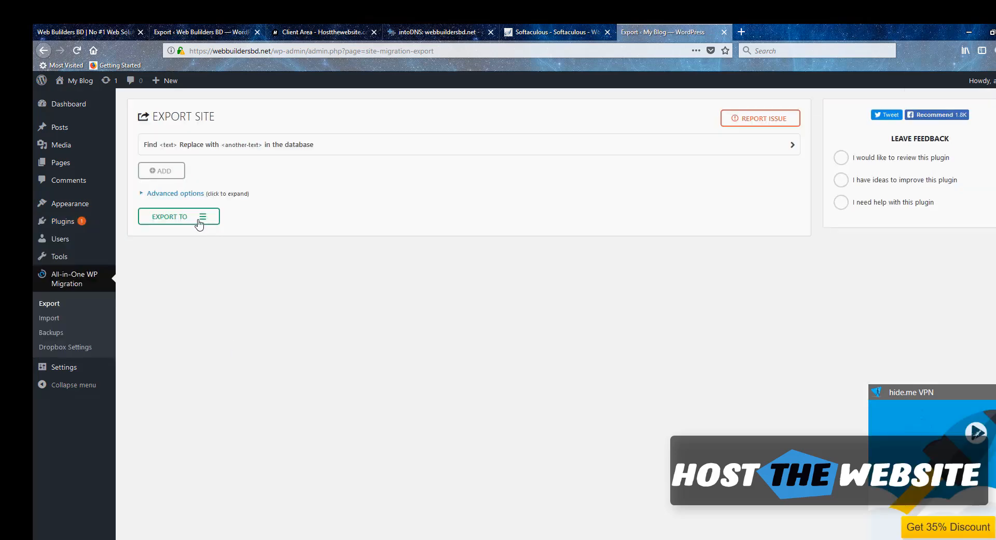
pyautogui.click(52, 319)
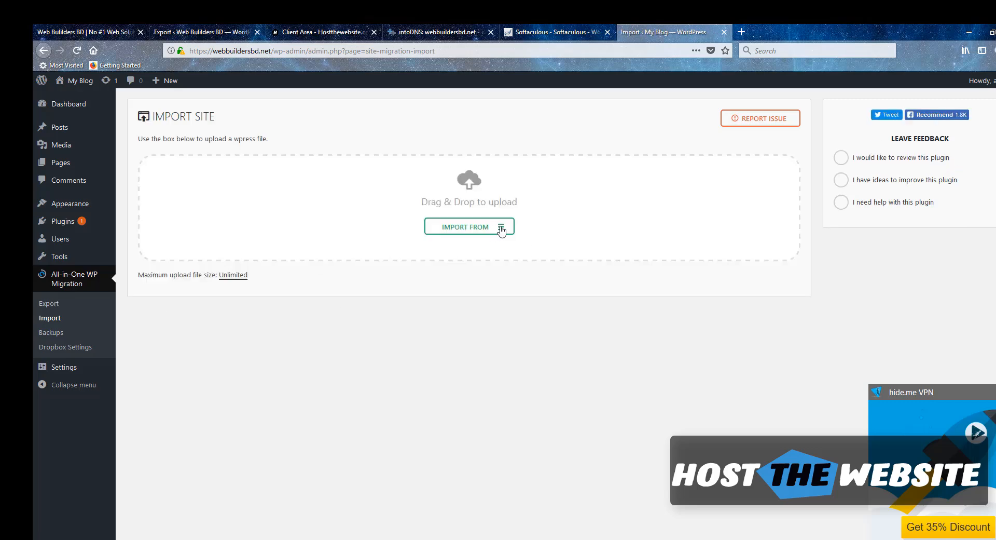
pyautogui.click(502, 227)
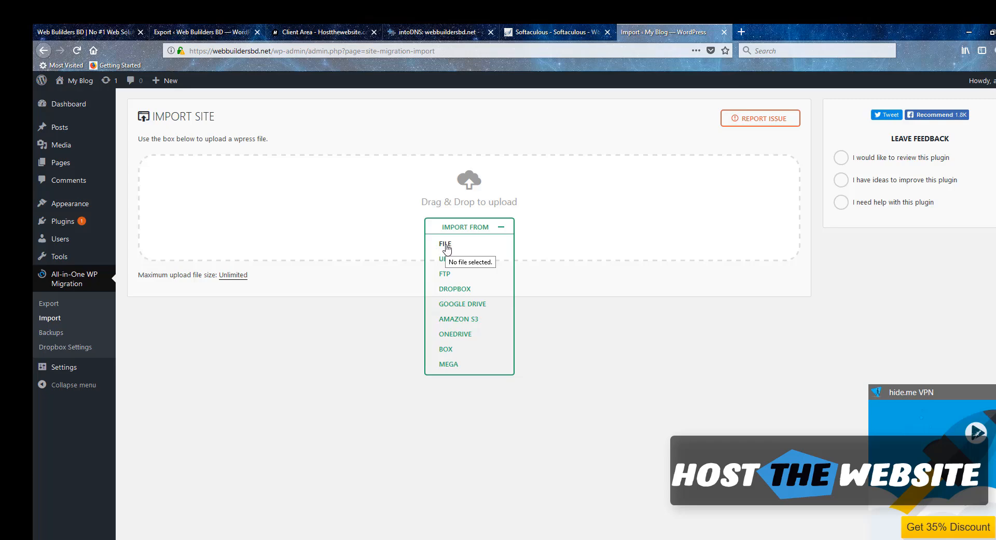
pyautogui.click(454, 289)
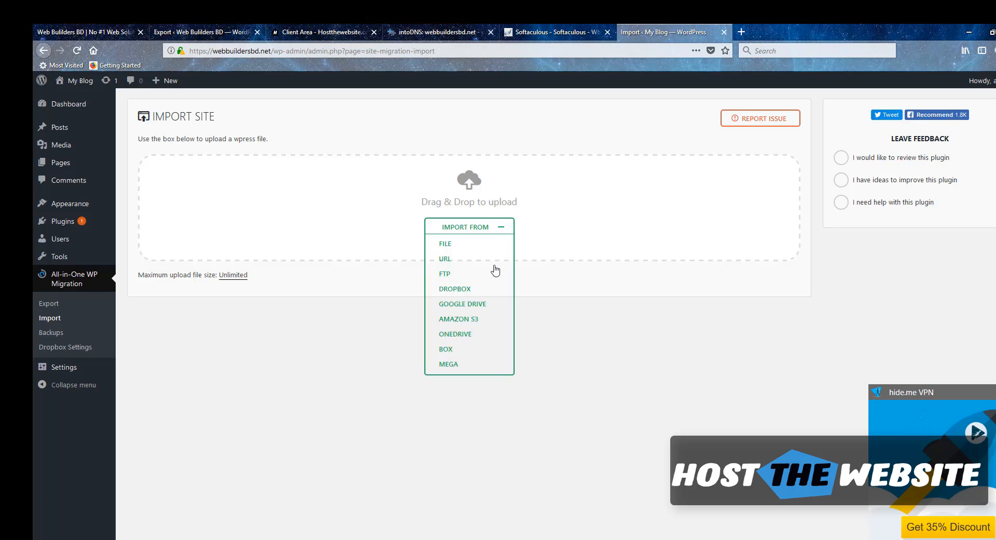
pyautogui.click(456, 294)
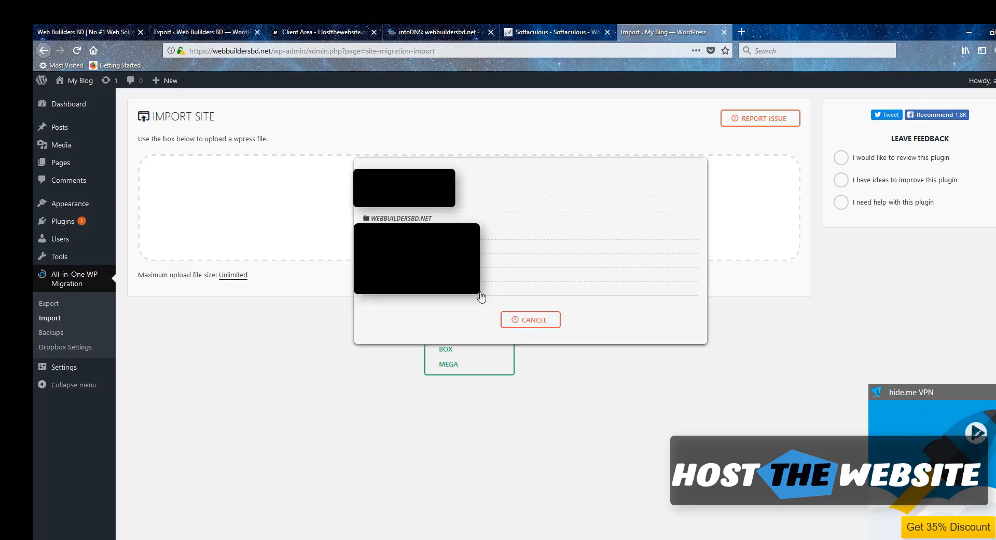
pyautogui.click(393, 220)
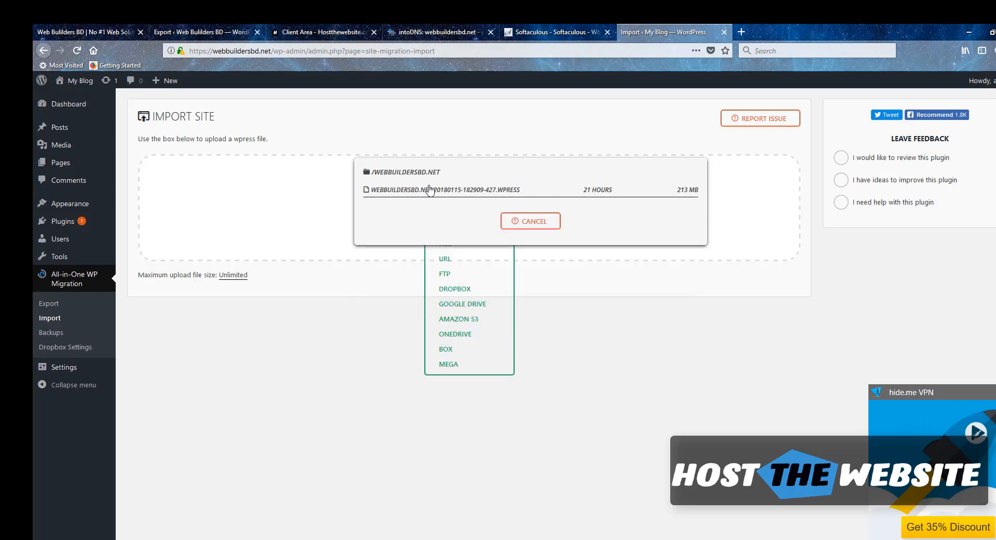
pyautogui.click(484, 192)
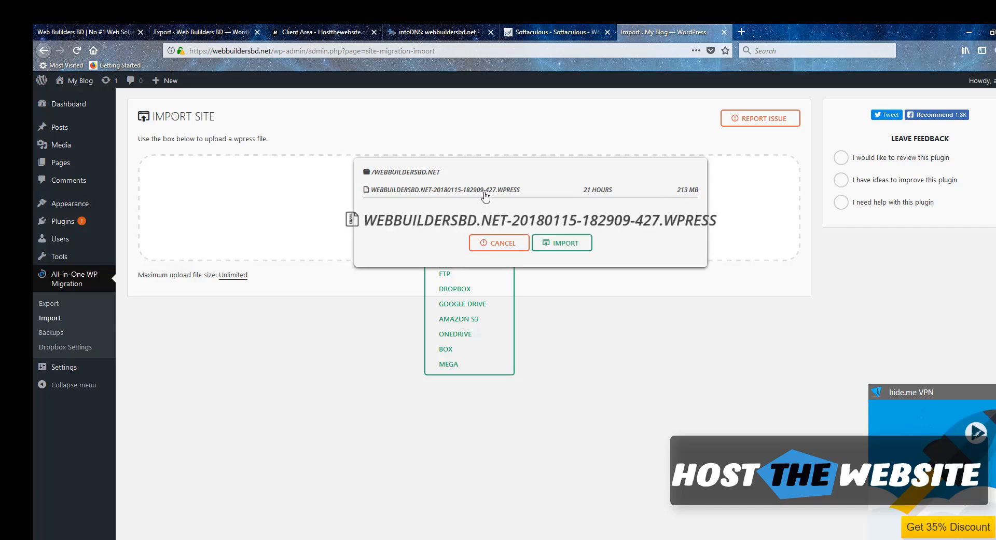
# Import the Dropbox backup, confirm overwriting the site, then open Permalinks Settings in a new tab
pyautogui.click(562, 242)
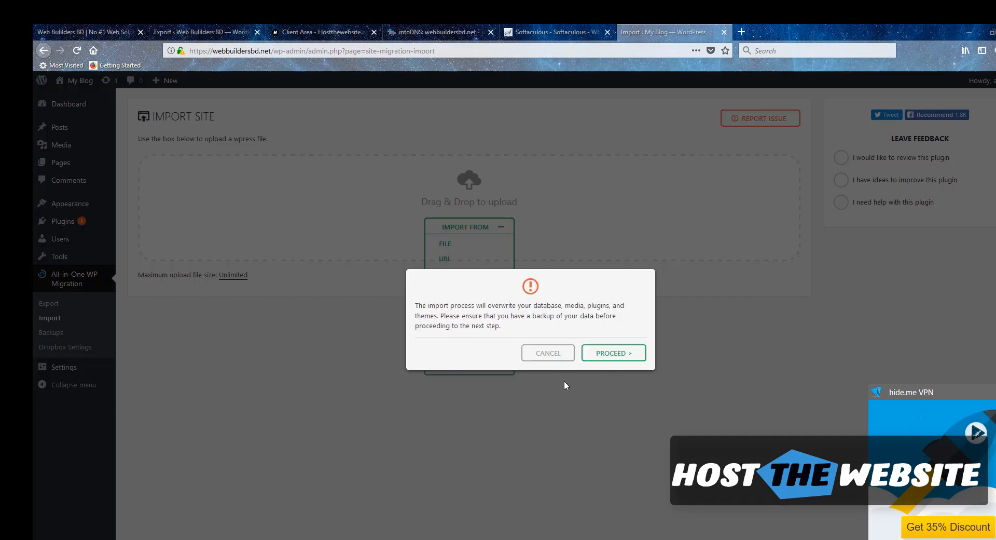
pyautogui.click(616, 355)
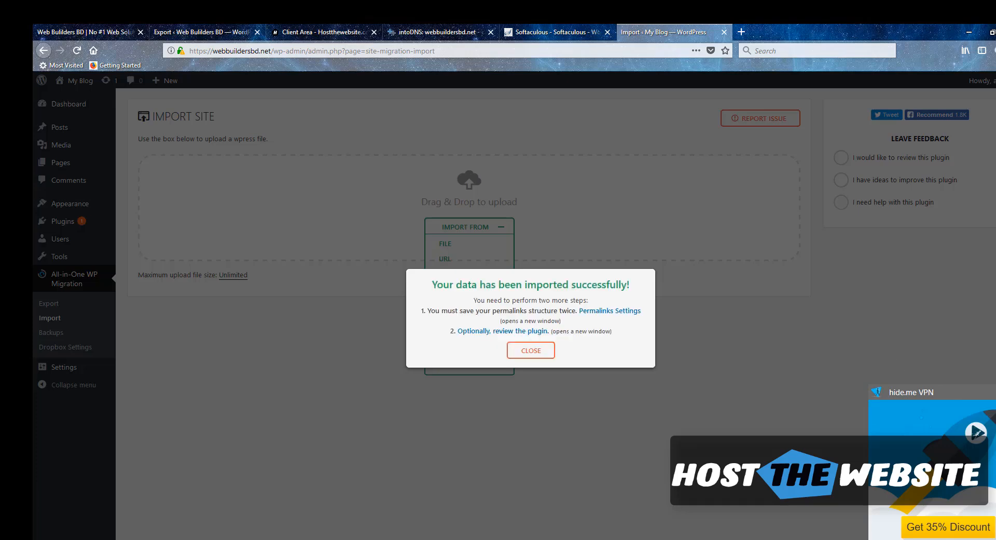
pyautogui.click(607, 311)
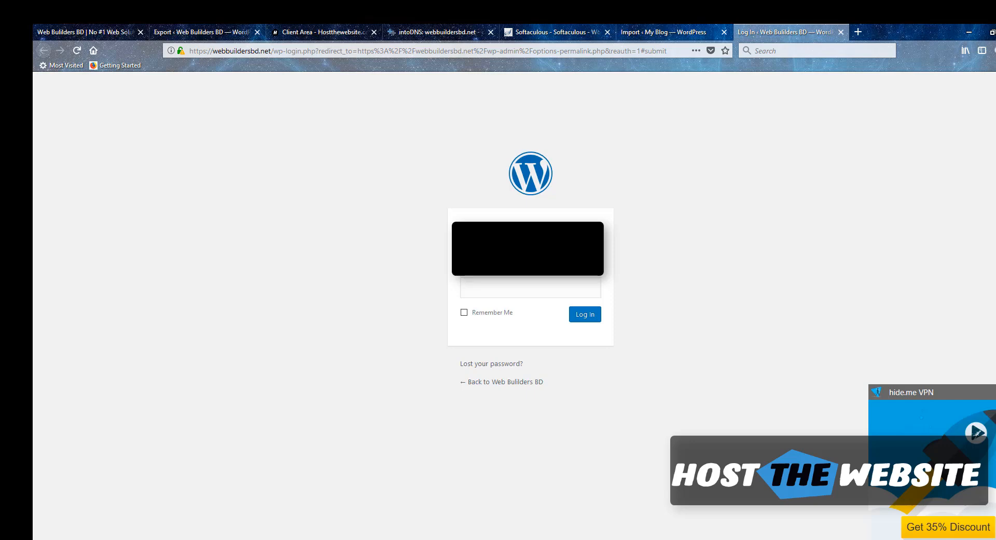
# Log back in to WordPress admin without letting Firefox save the password
pyautogui.press('Tab')
pyautogui.write('••••••')
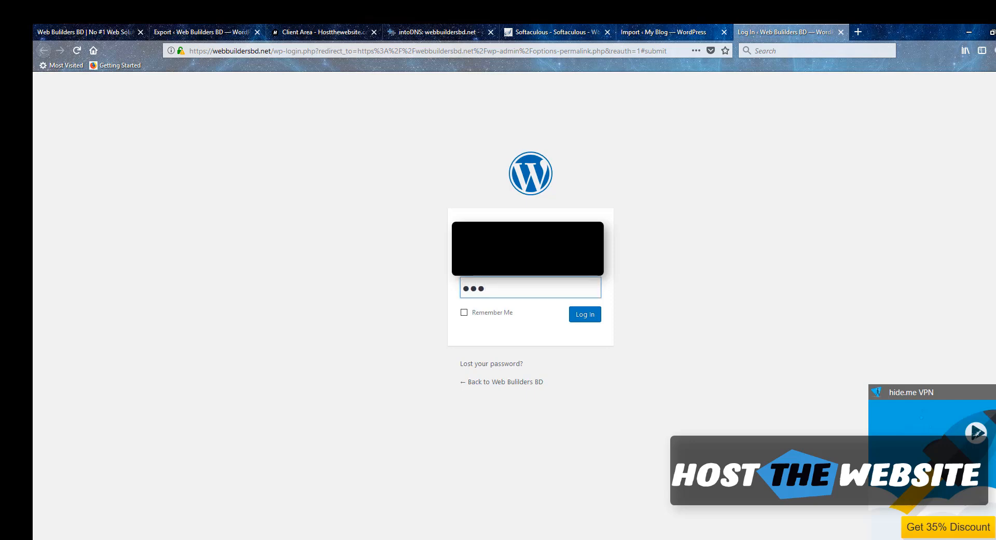
pyautogui.write('••')
pyautogui.press('Return')
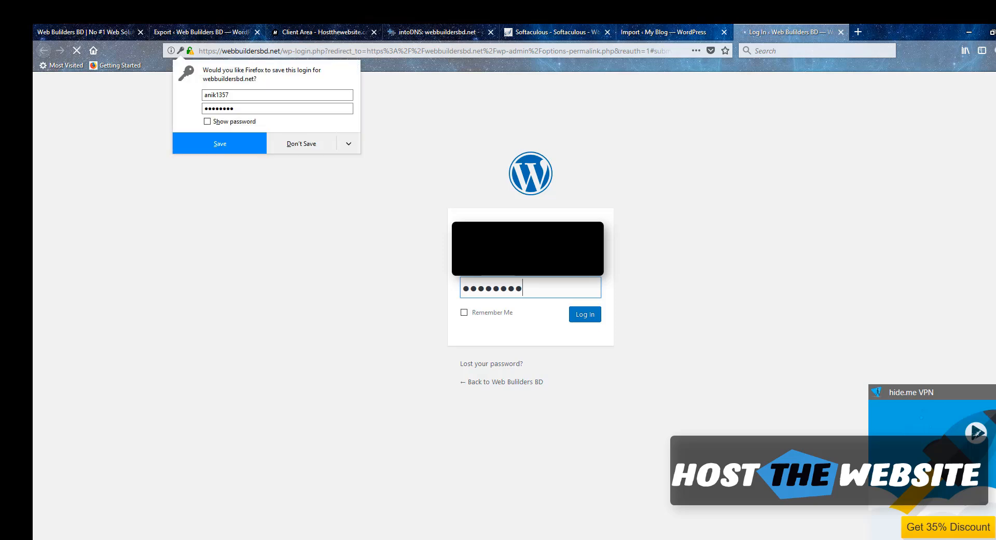
pyautogui.click(287, 148)
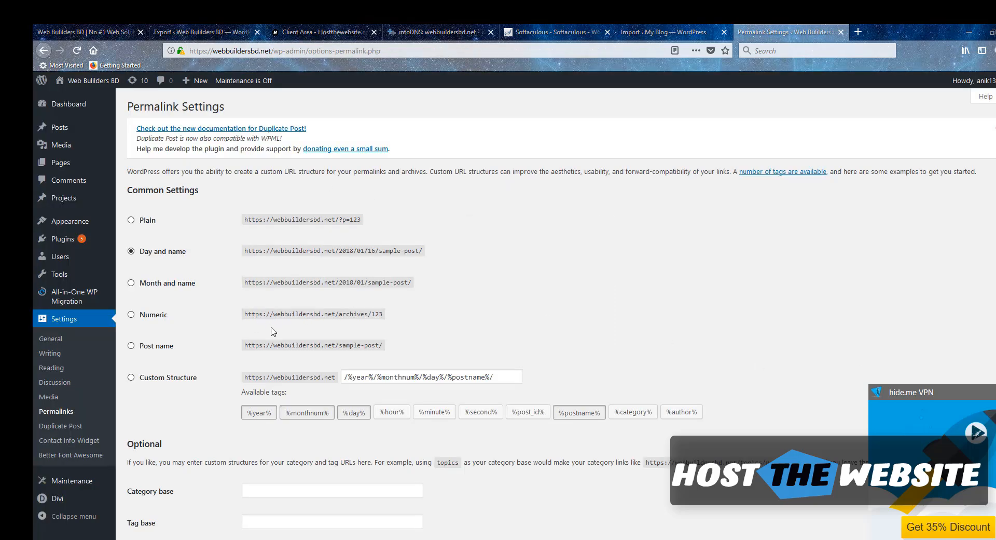
# Save the Post name permalink structure and visit the restored Web Builders BD site
pyautogui.click(130, 346)
pyautogui.scroll(-2, 177, 395)
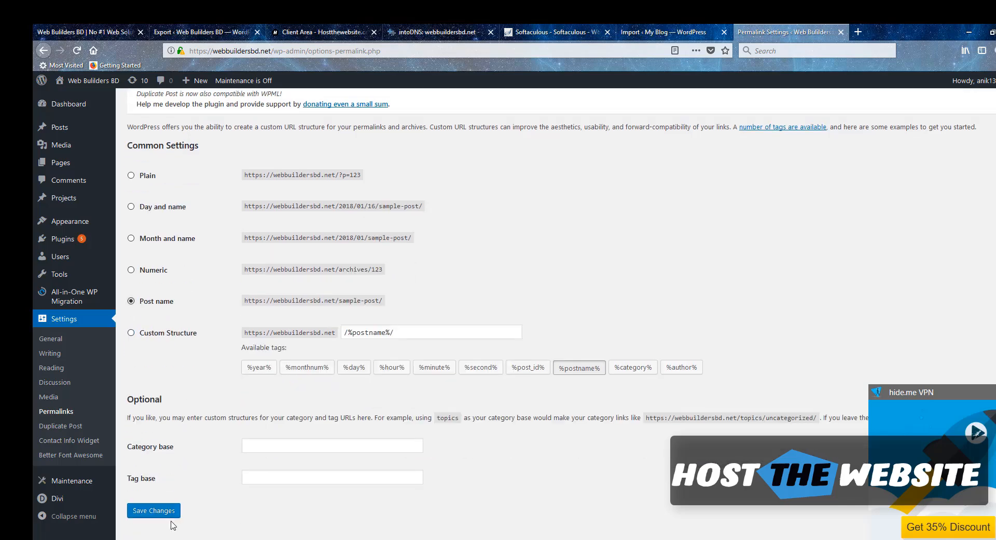
pyautogui.click(159, 512)
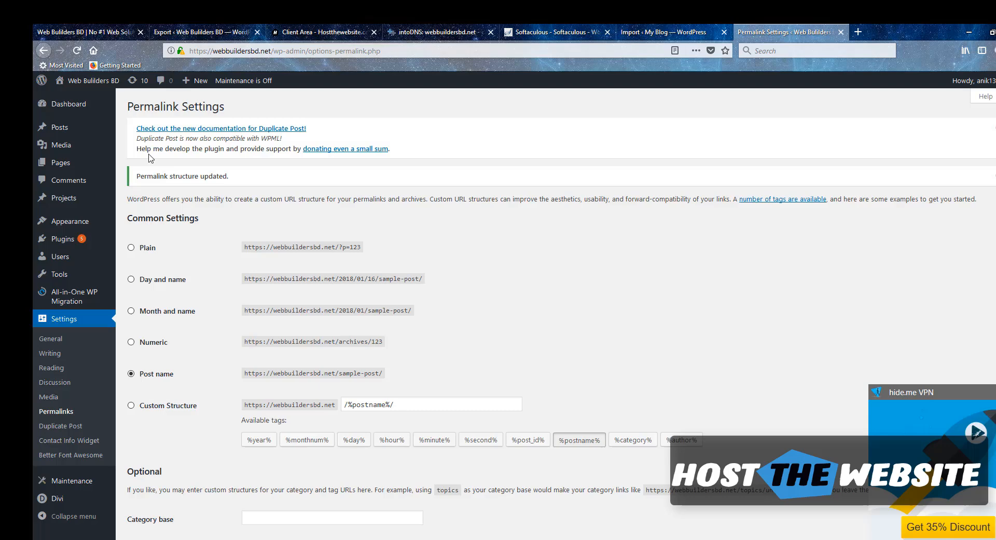
pyautogui.click(71, 100)
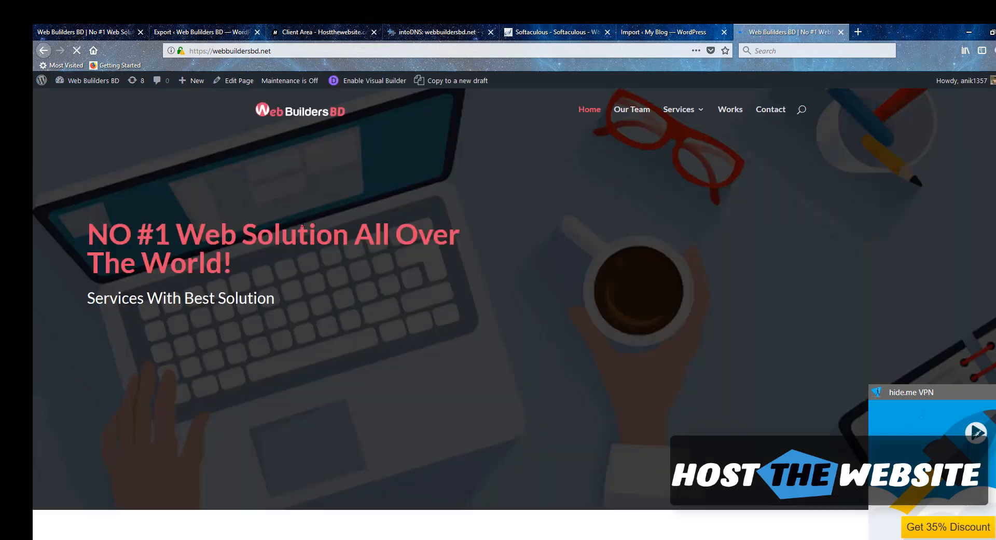
# Review the restored Web Builders BD homepage, then return to the intoDNS report
pyautogui.scroll(-4, 187, 332)
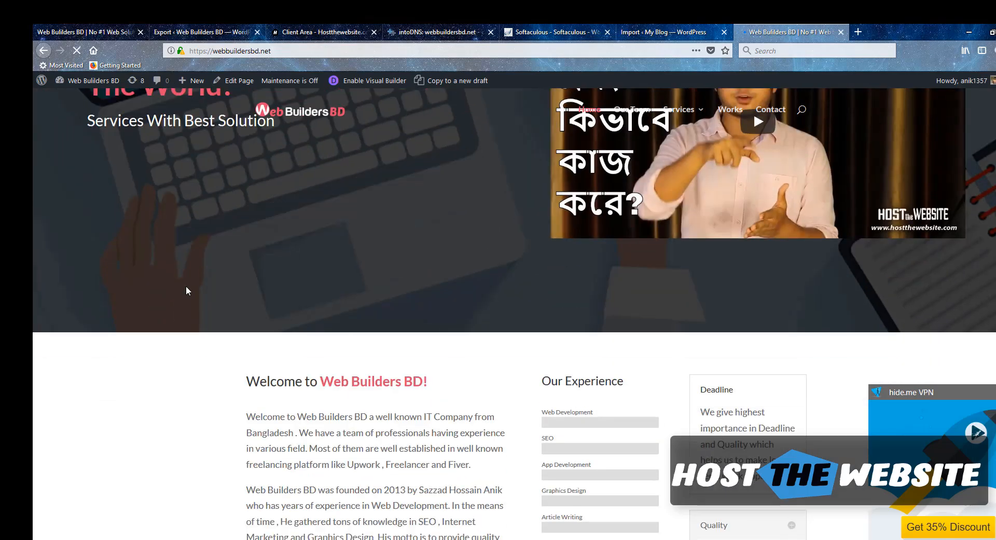
pyautogui.scroll(2, 278, 298)
pyautogui.scroll(2, 279, 299)
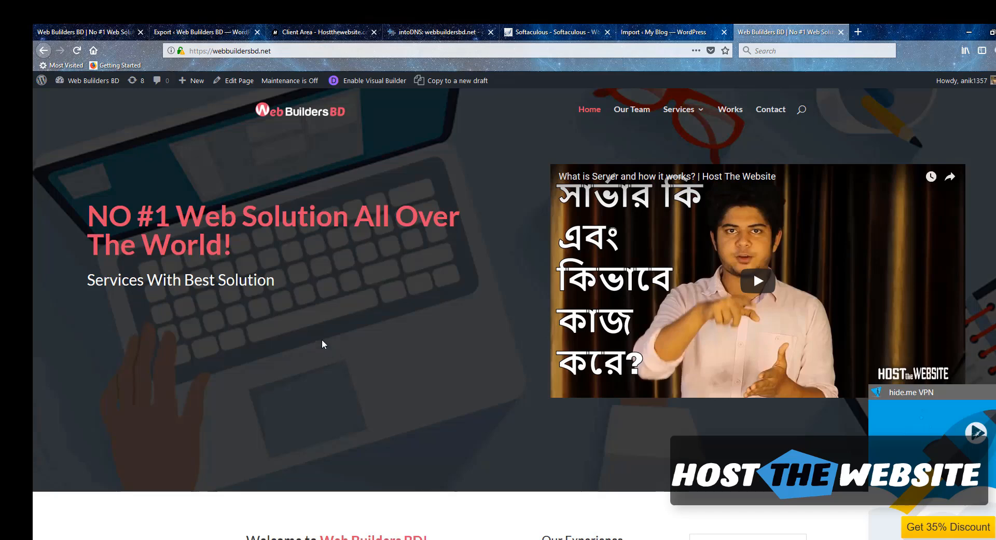
pyautogui.scroll(1, 322, 338)
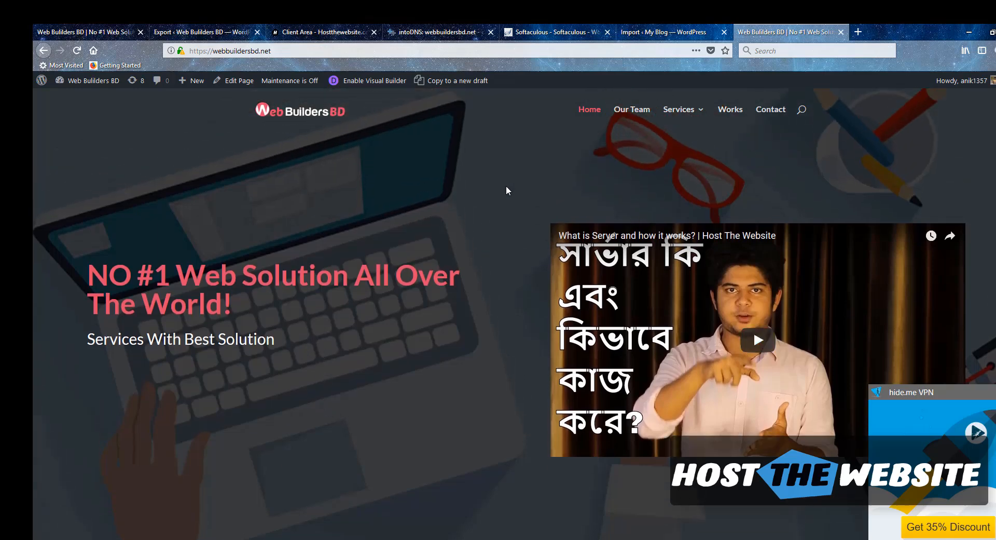
pyautogui.click(423, 36)
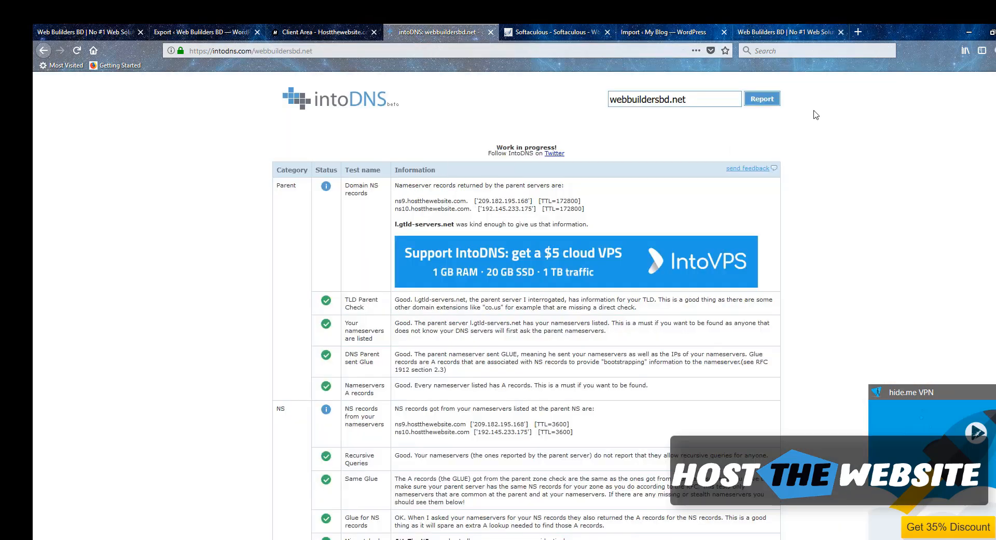
# Rerun the webbuildersbd.net DNS report and highlight the ns9/ns10.hostthewebsite.com nameservers
pyautogui.click(764, 101)
pyautogui.moveTo(395, 202); pyautogui.dragTo(469, 209)
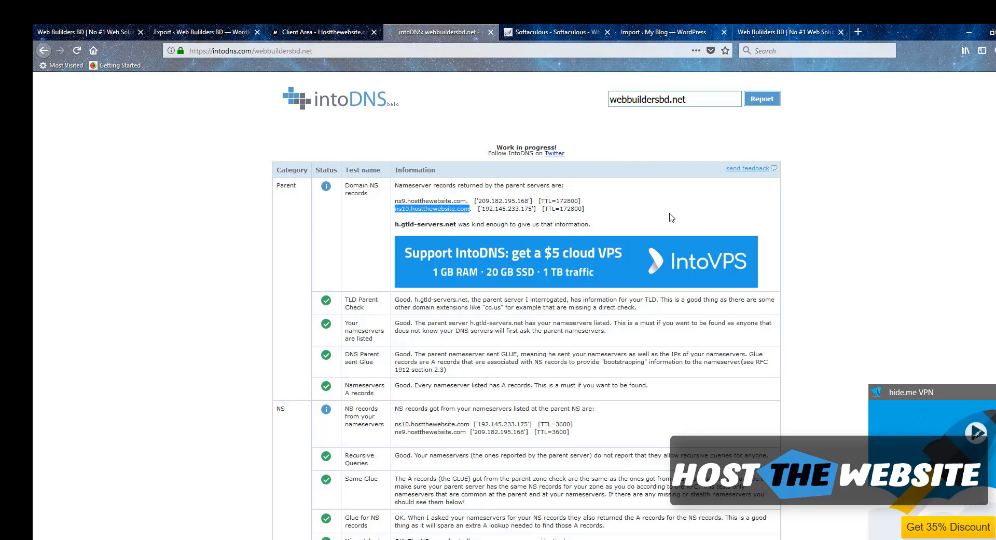
pyautogui.press('F10')
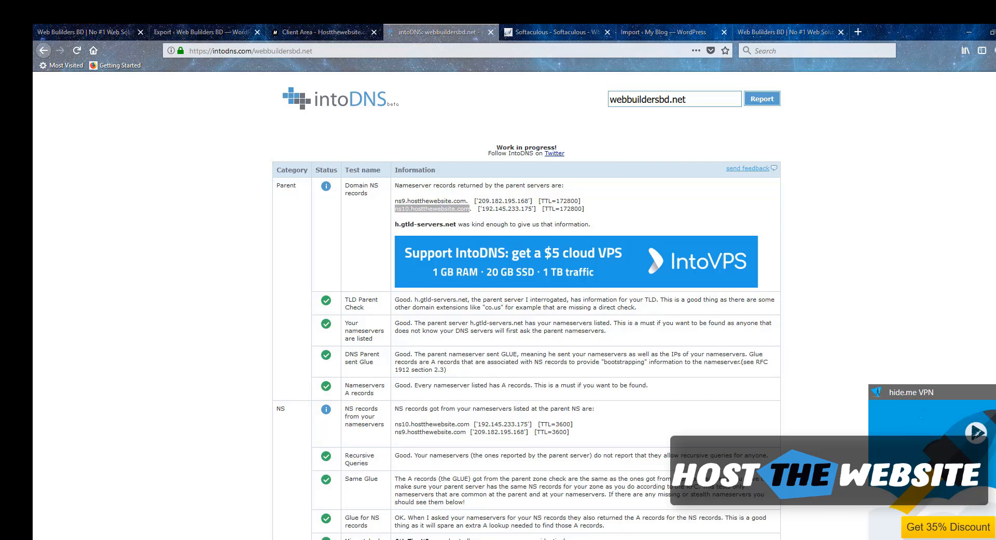